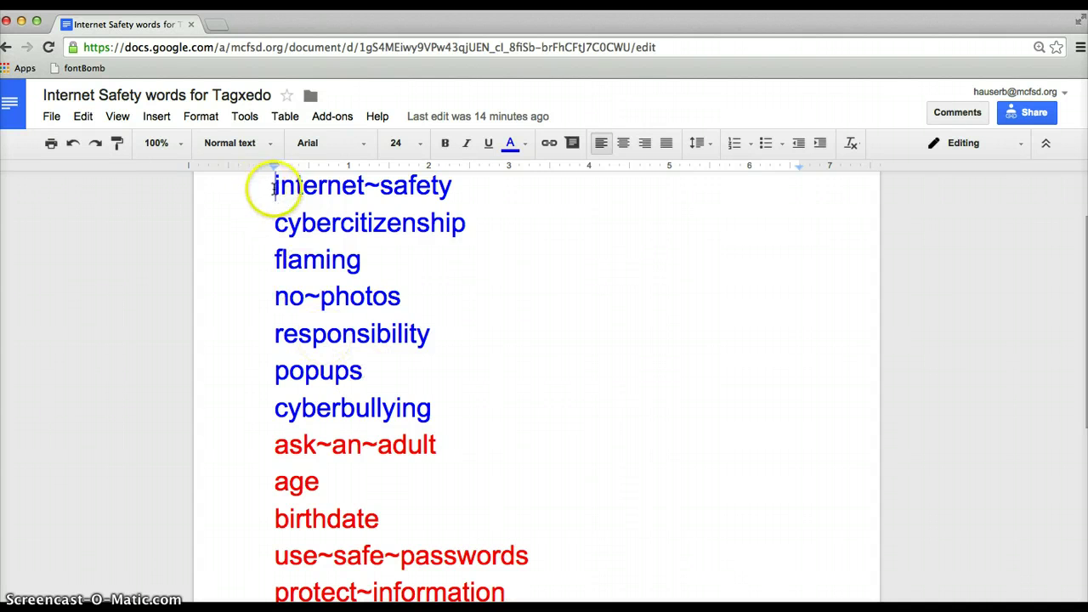
Select the entire internet safety word list in the document and copy it
drag(274, 185, 513, 596)
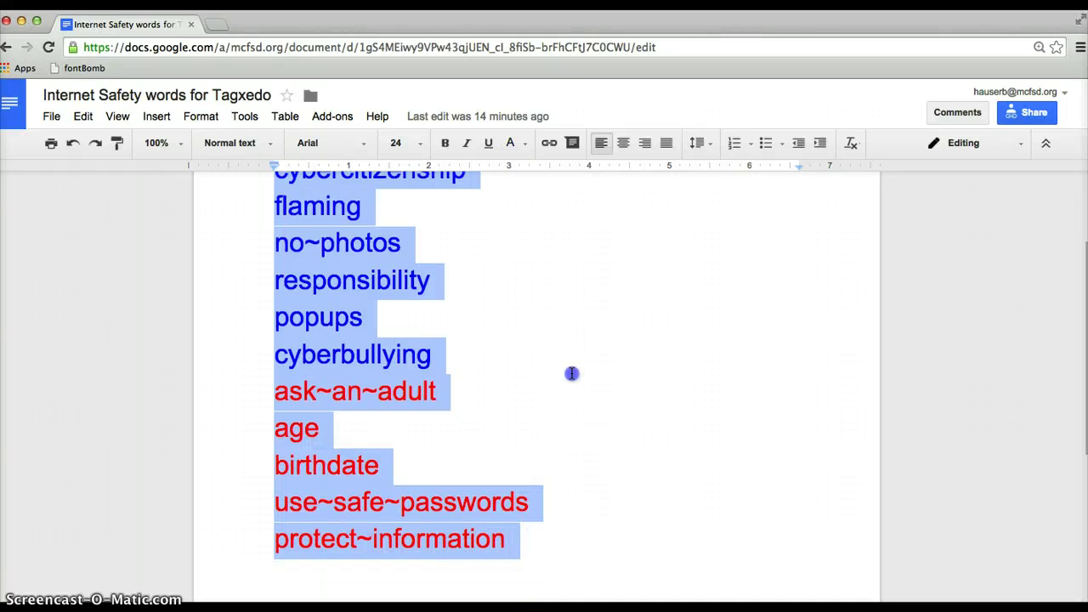
click(571, 373)
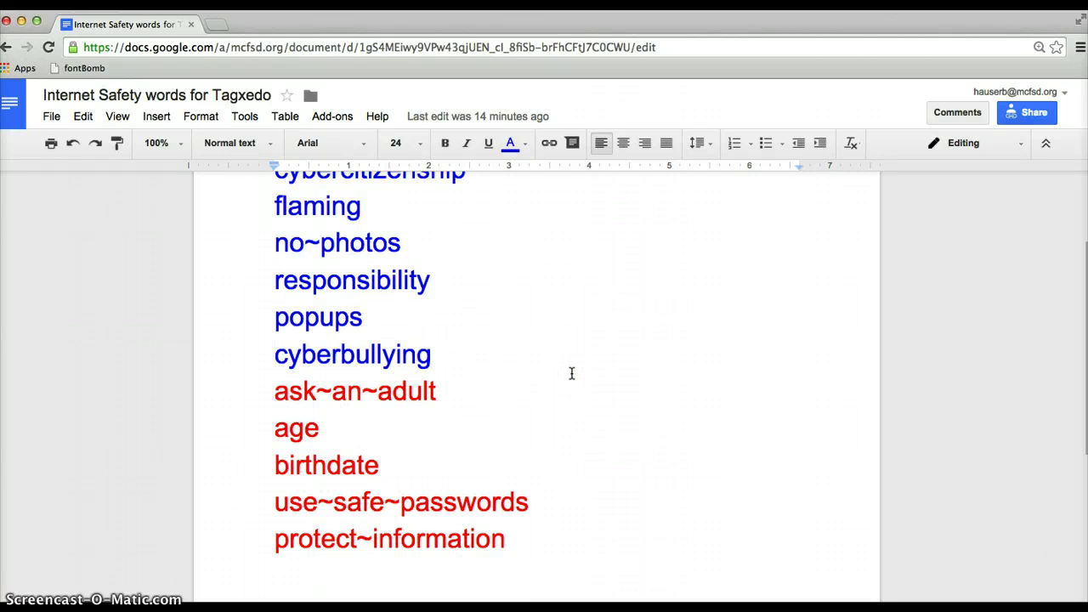
key(super+a)
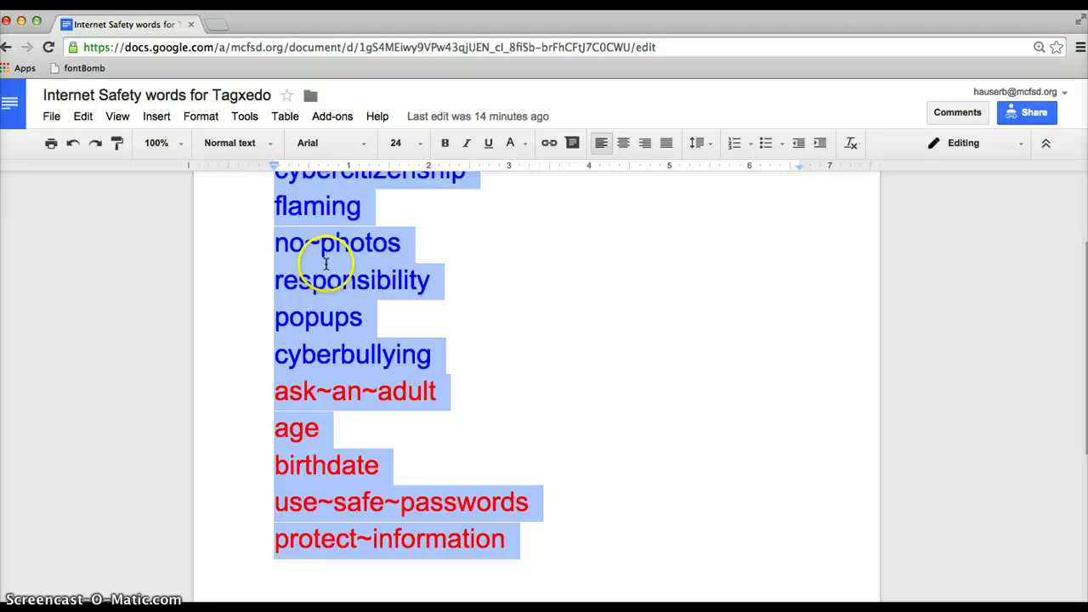
right_click(327, 264)
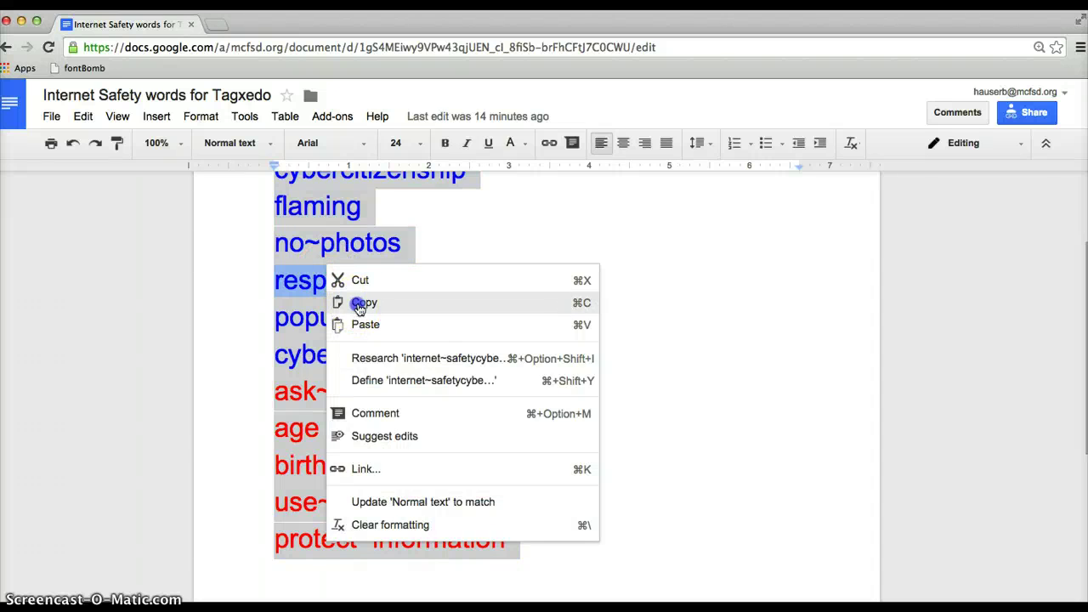
click(363, 303)
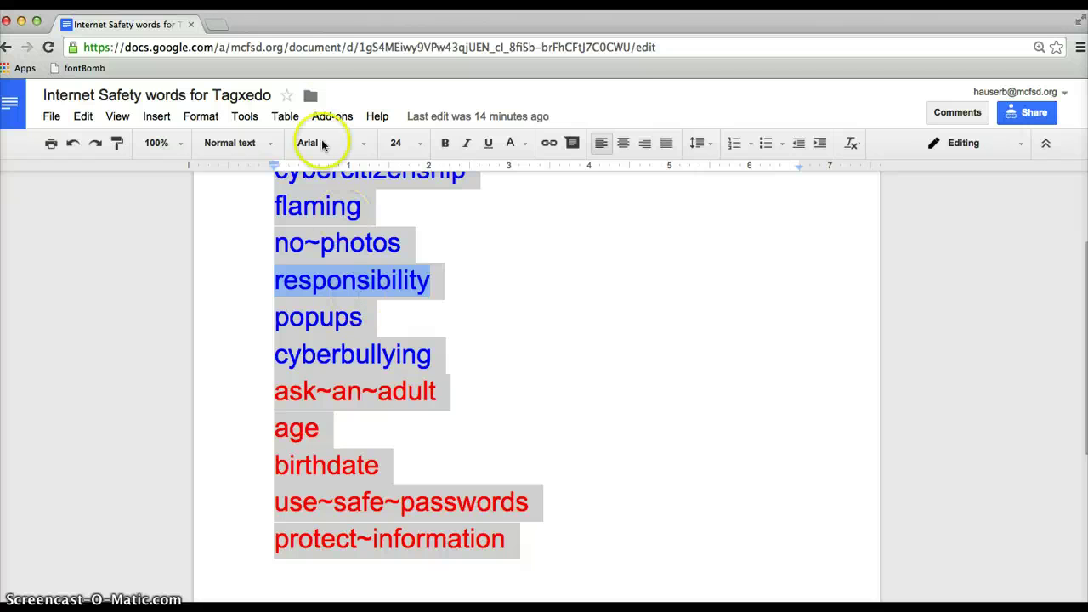
Search the web for tagxedo in a new browser tab and open the site's Create page
click(221, 24)
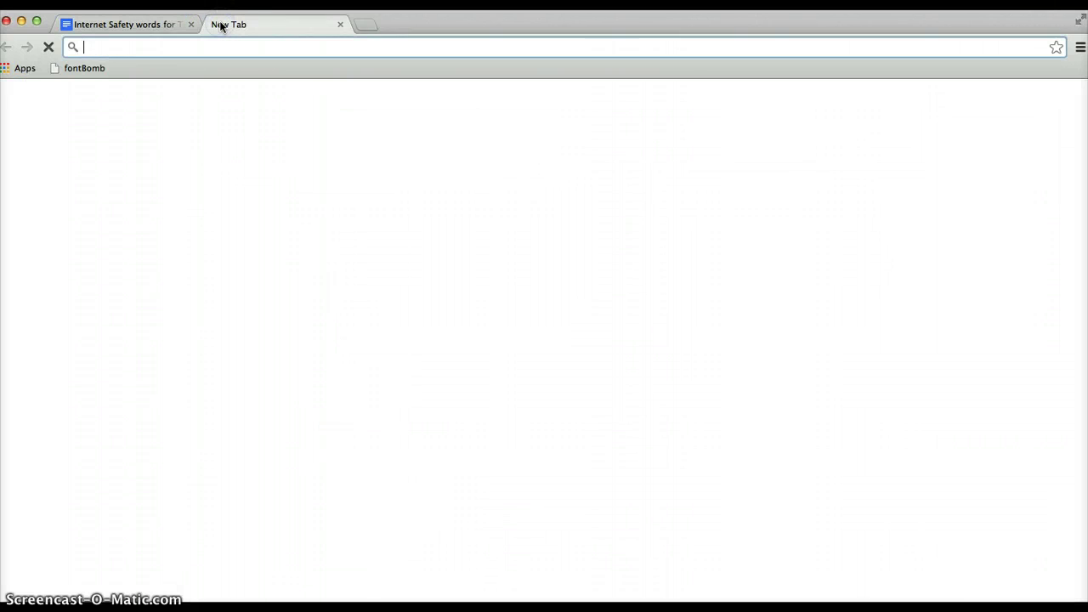
text(ta)
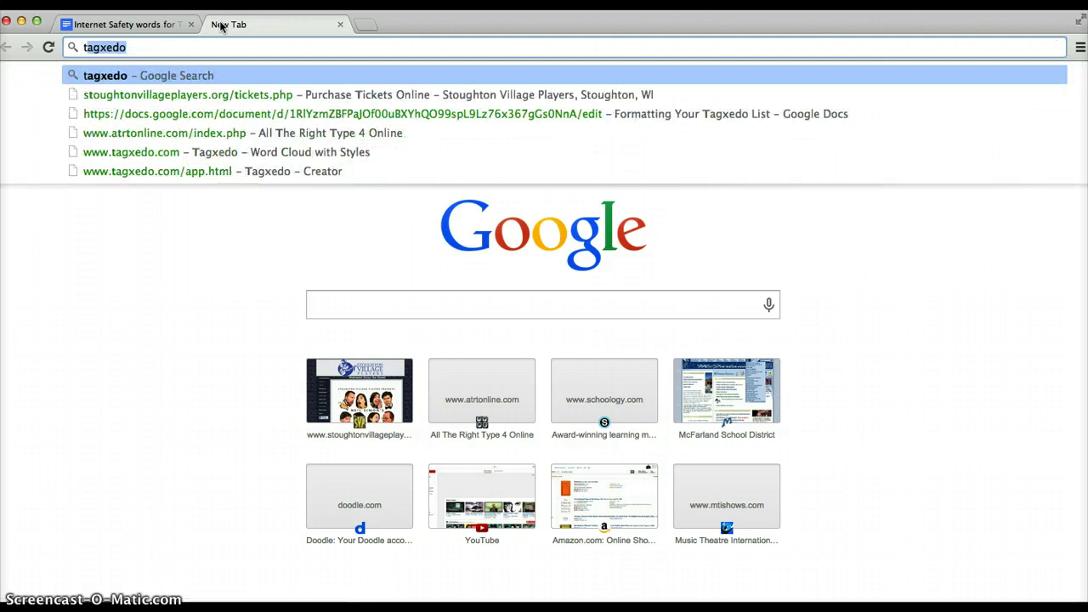
text(g)
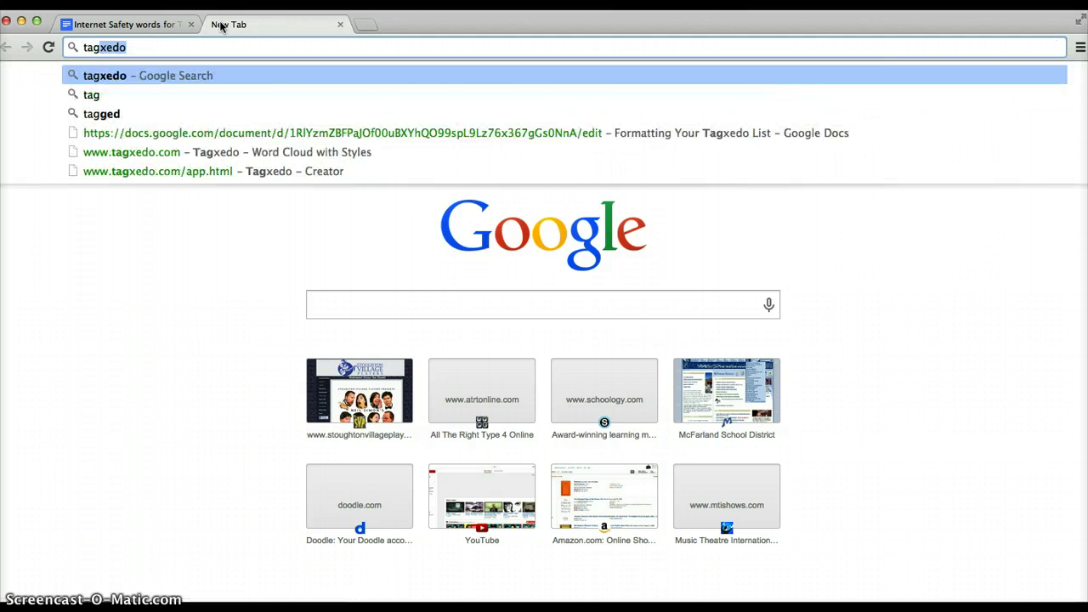
text(xedo)
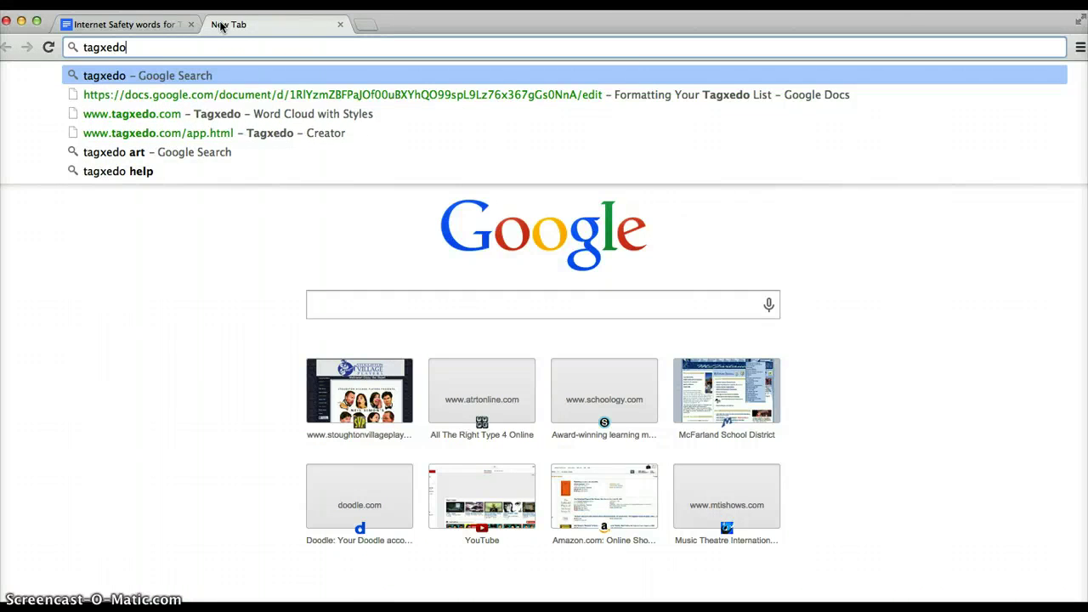
key(Return)
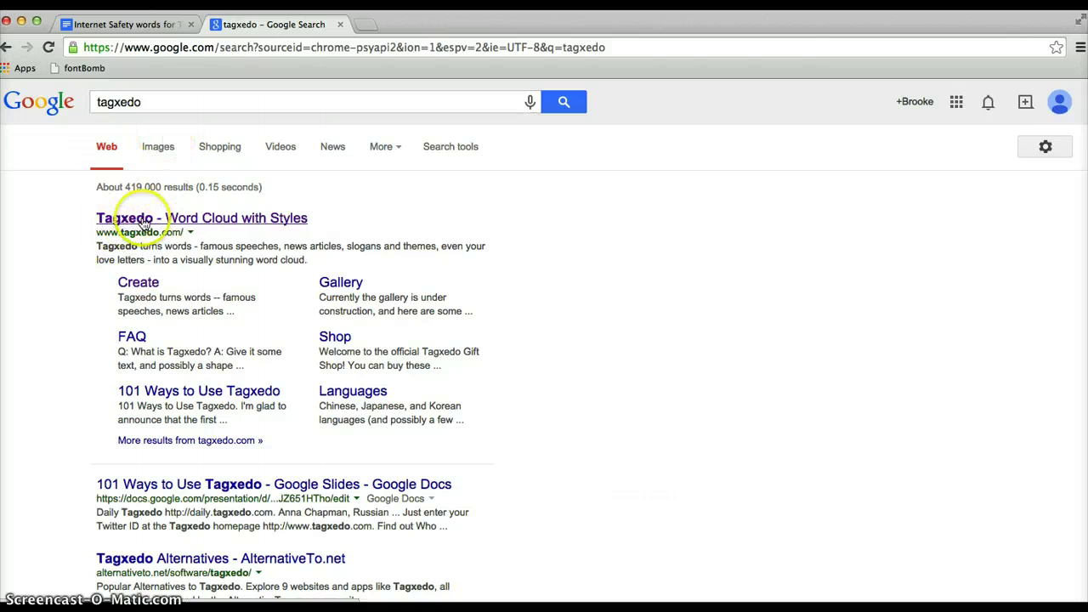
click(212, 220)
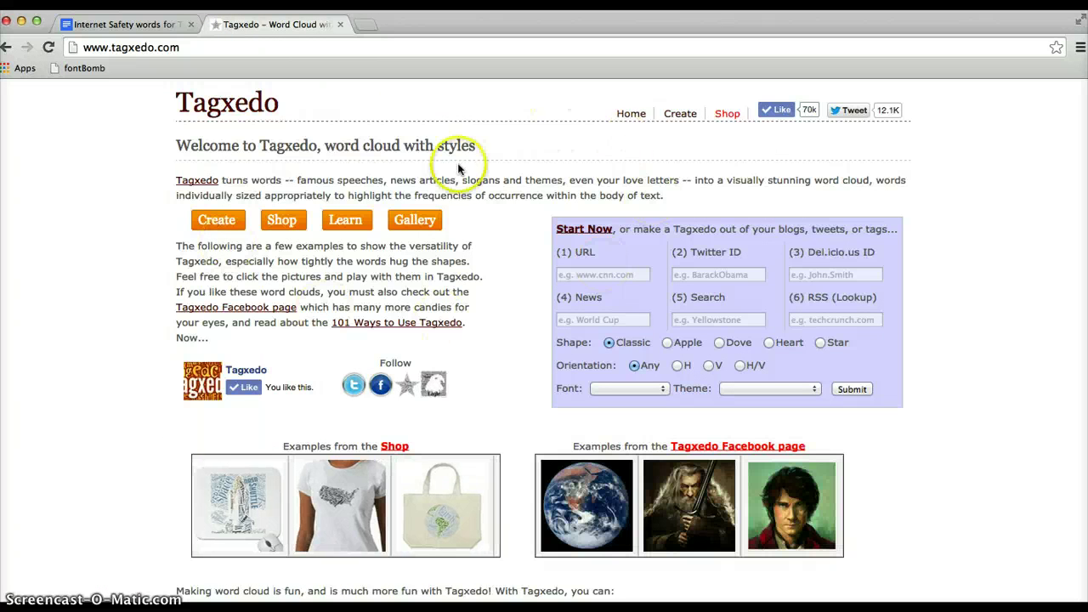
click(681, 114)
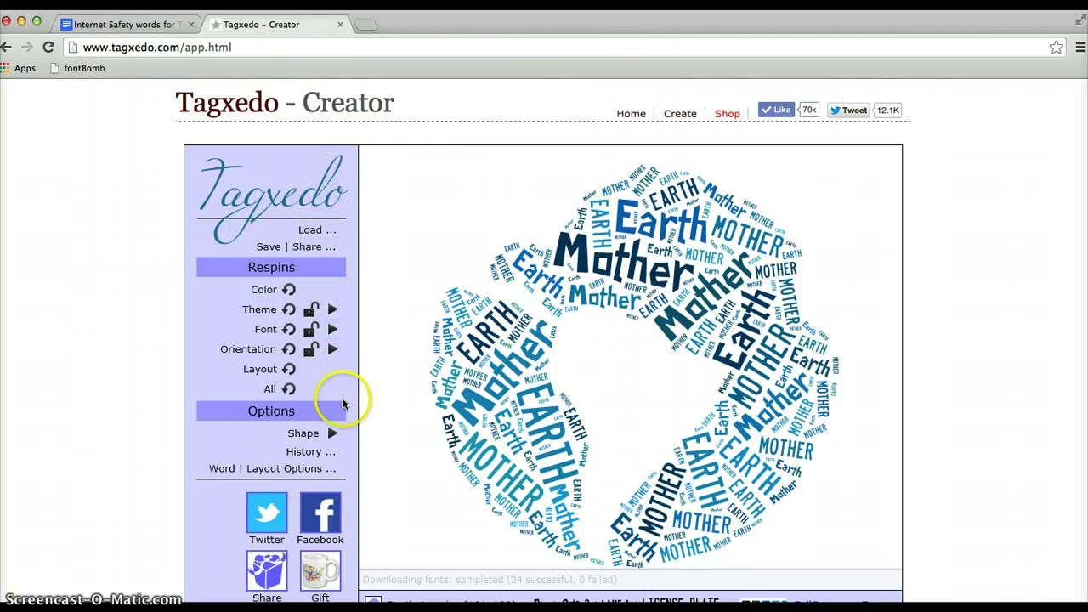
Load the copied internet safety word list as entered text and submit it to generate the word cloud
click(317, 233)
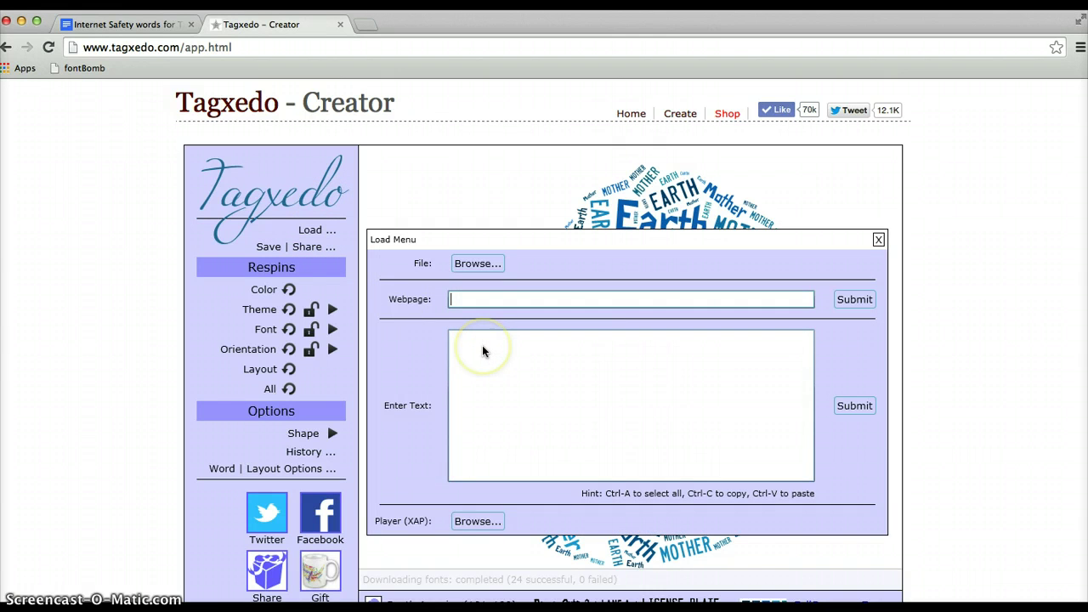
click(155, 25)
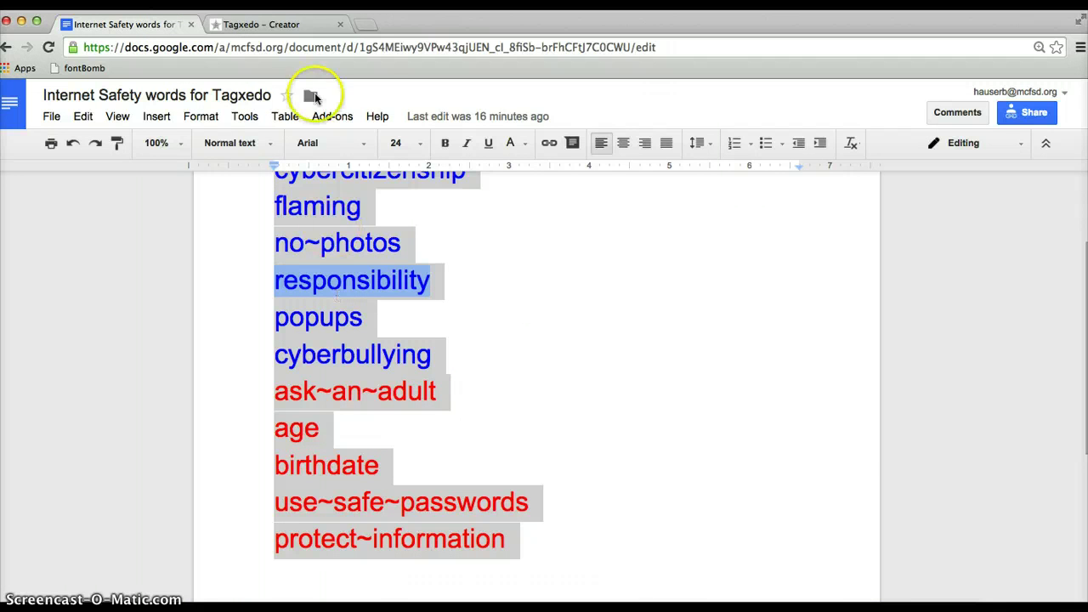
click(291, 25)
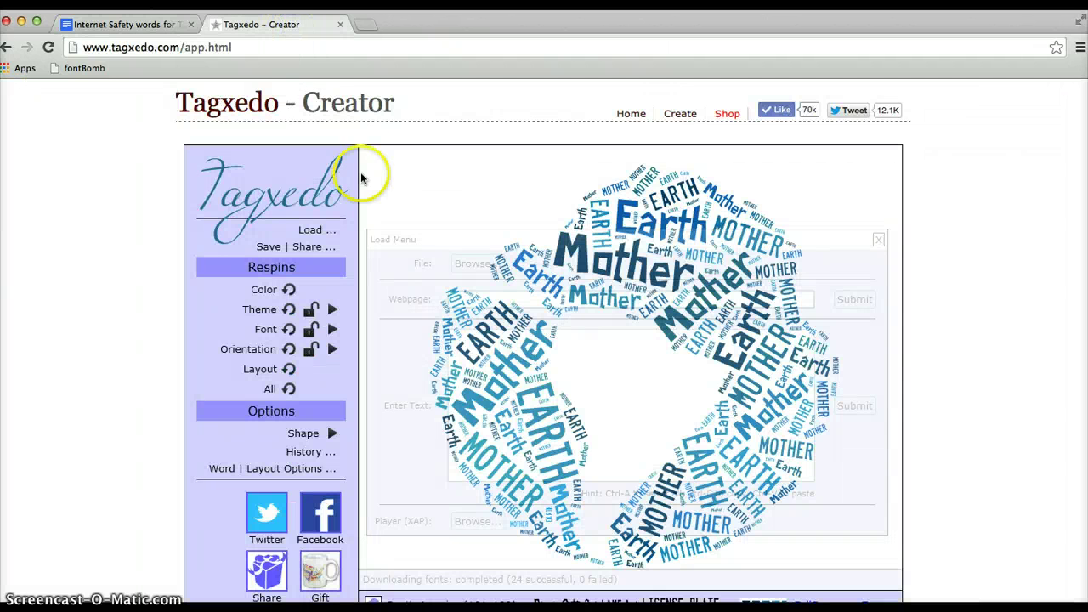
click(477, 347)
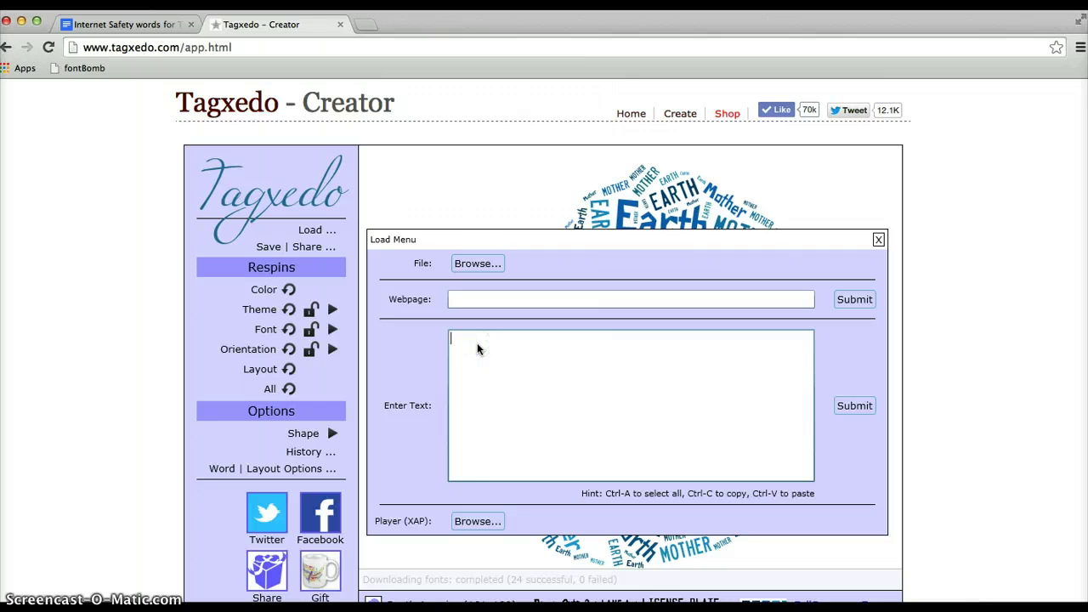
key(super+v)
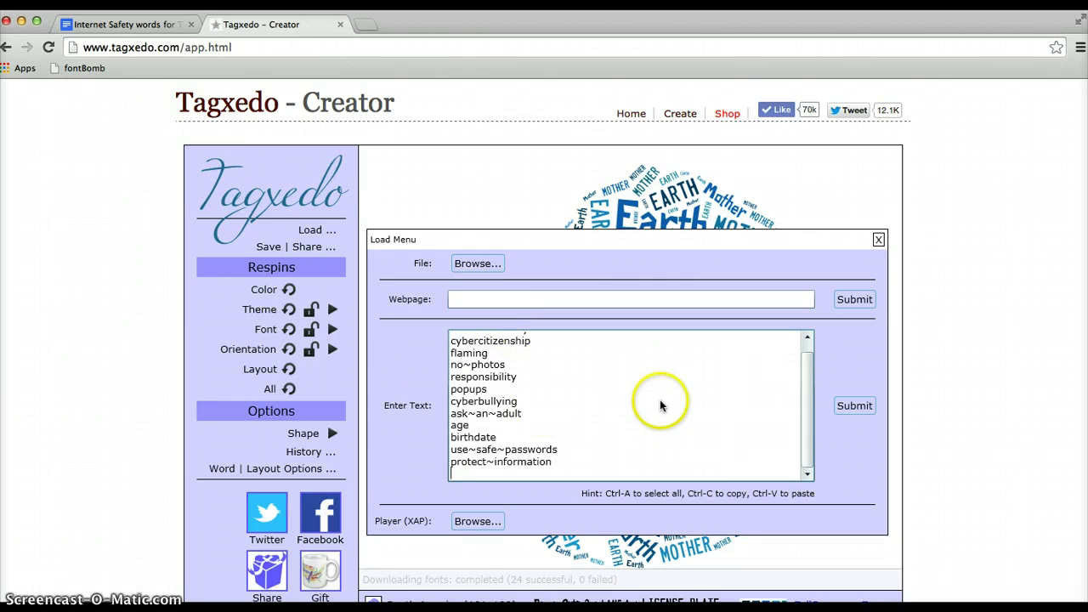
click(855, 407)
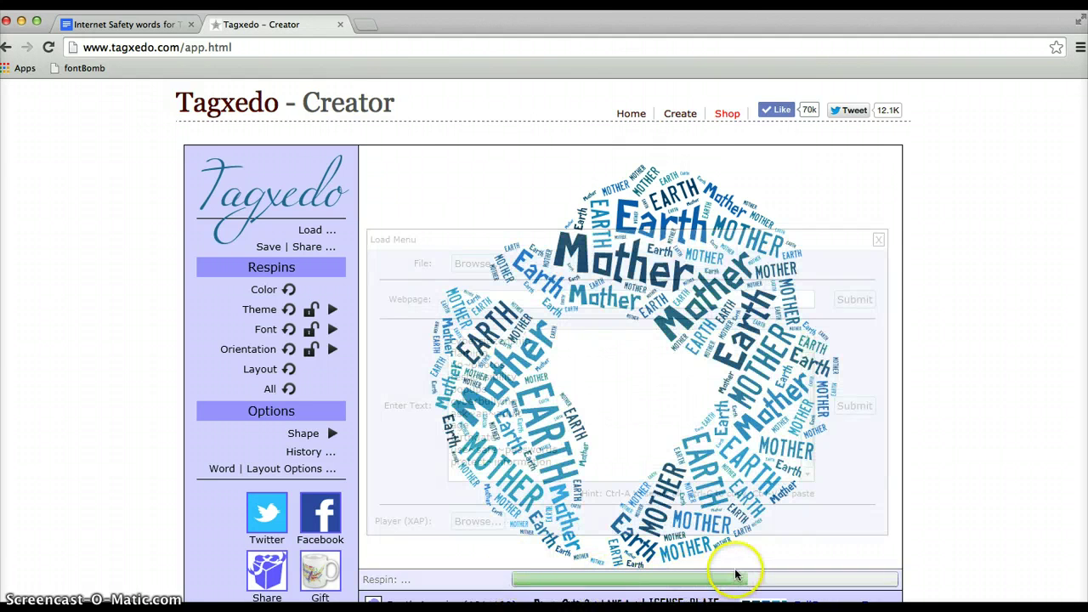
click(879, 242)
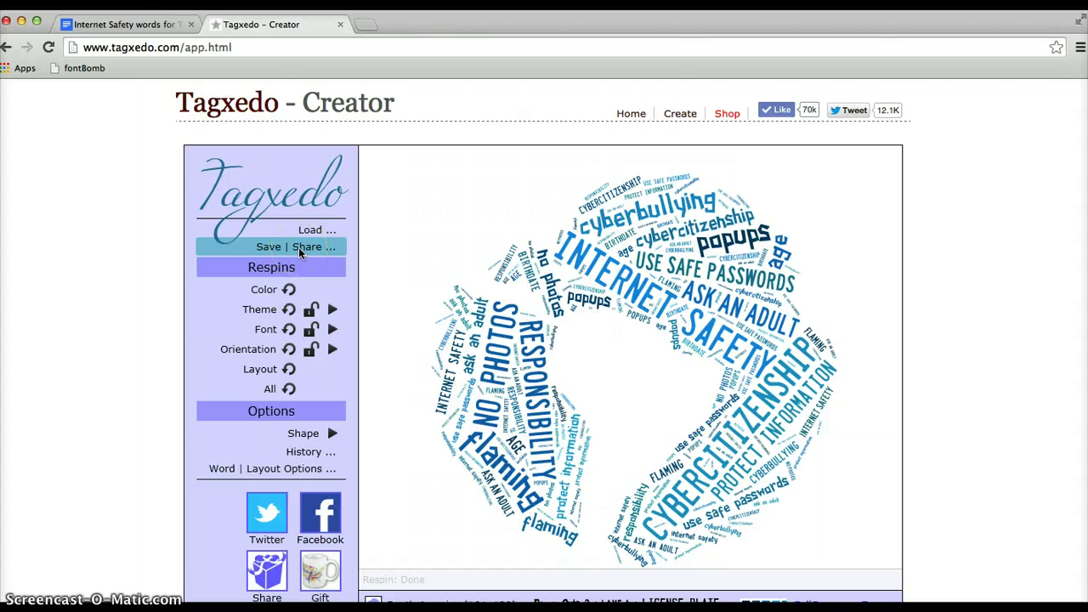
click(275, 248)
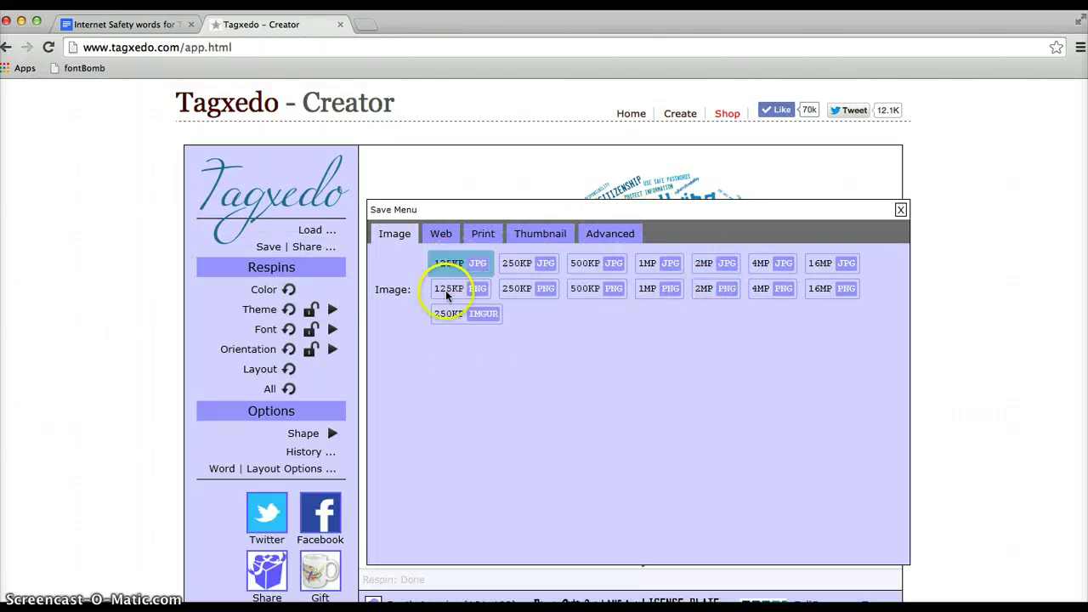
click(608, 266)
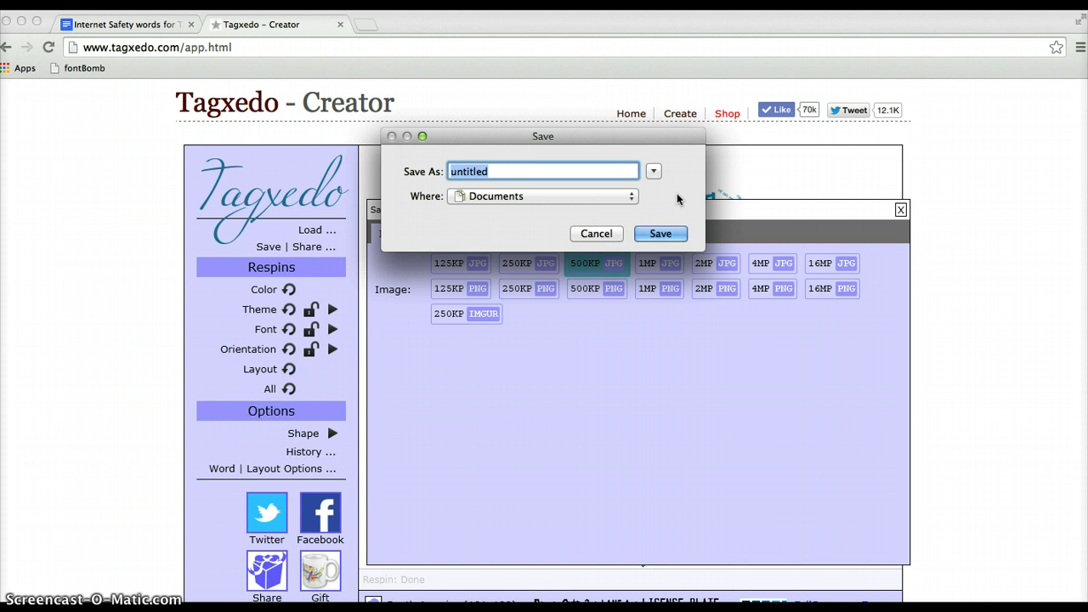
click(597, 233)
click(522, 401)
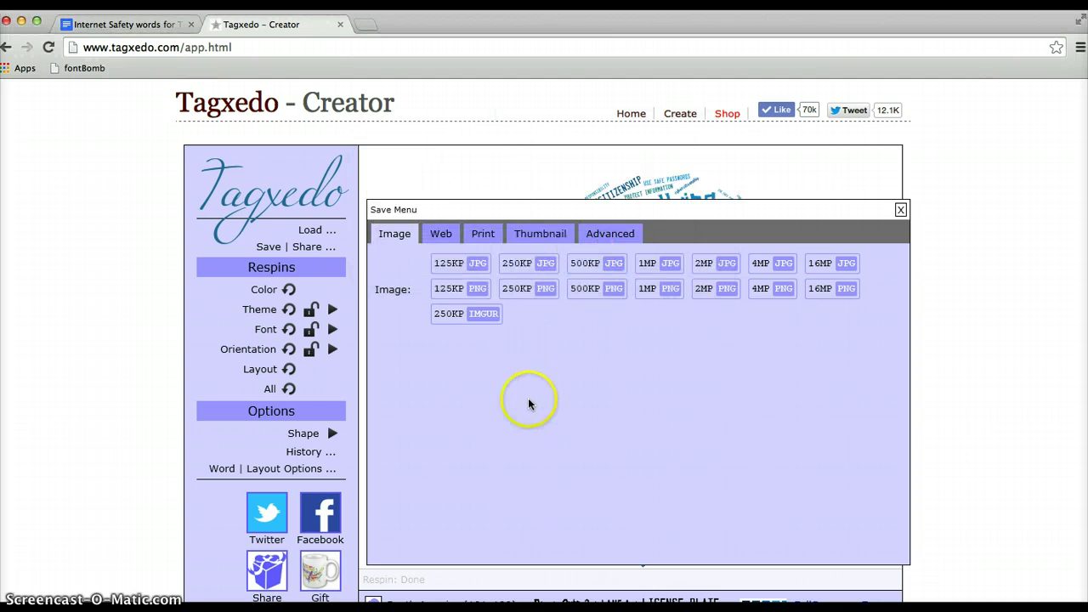
click(277, 245)
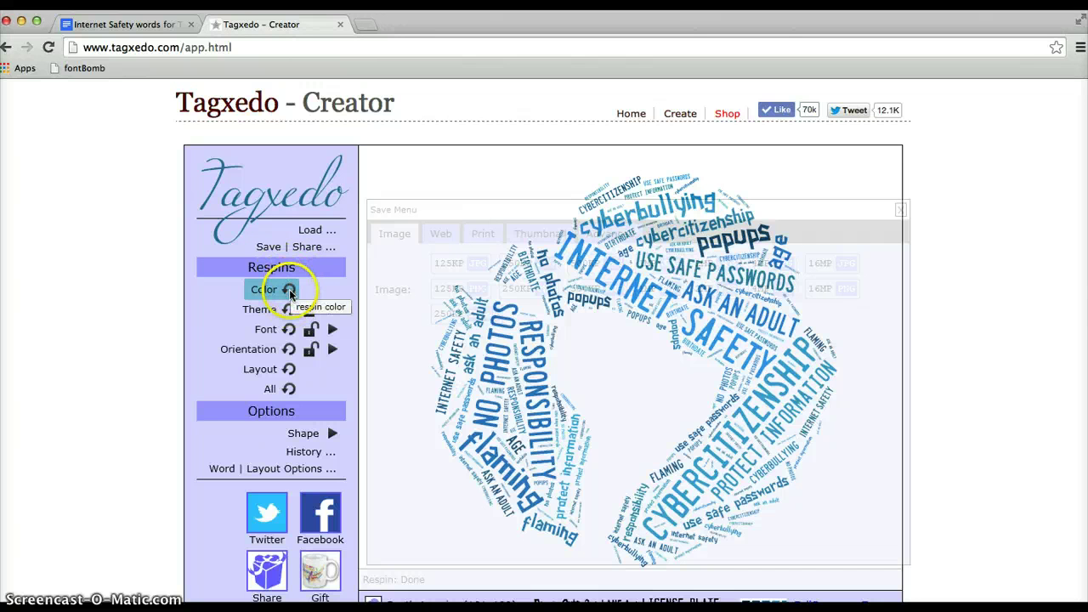
click(901, 210)
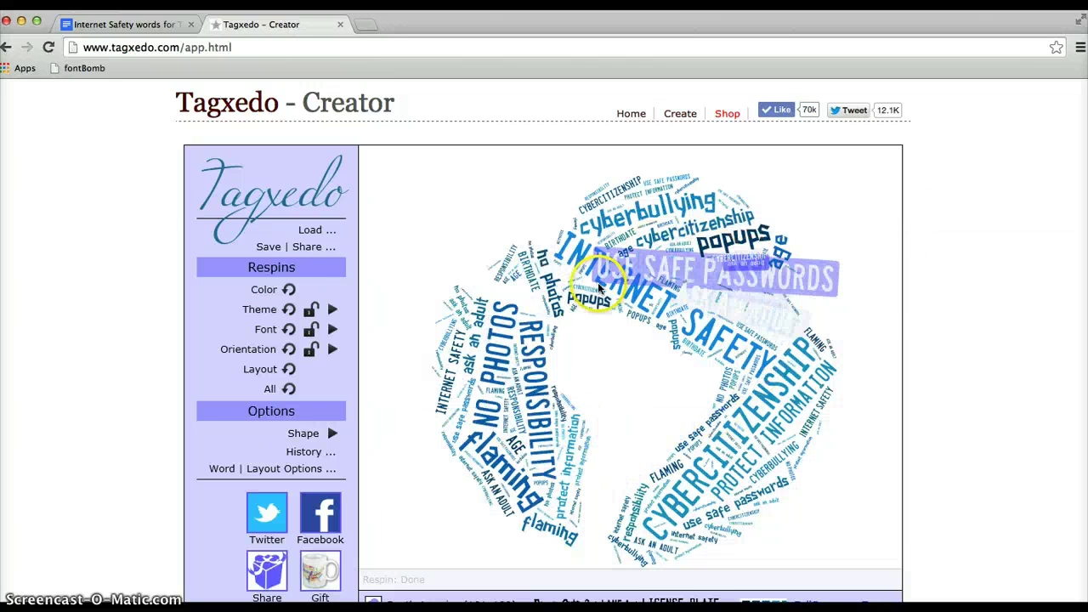
Respin the word cloud's colors several times
click(294, 289)
click(293, 289)
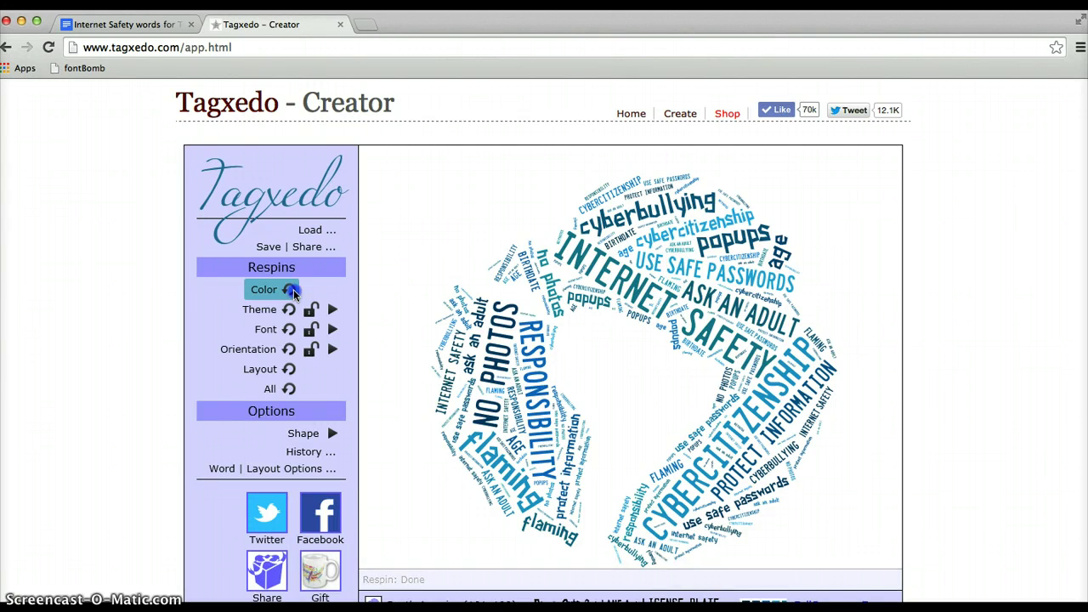
click(289, 289)
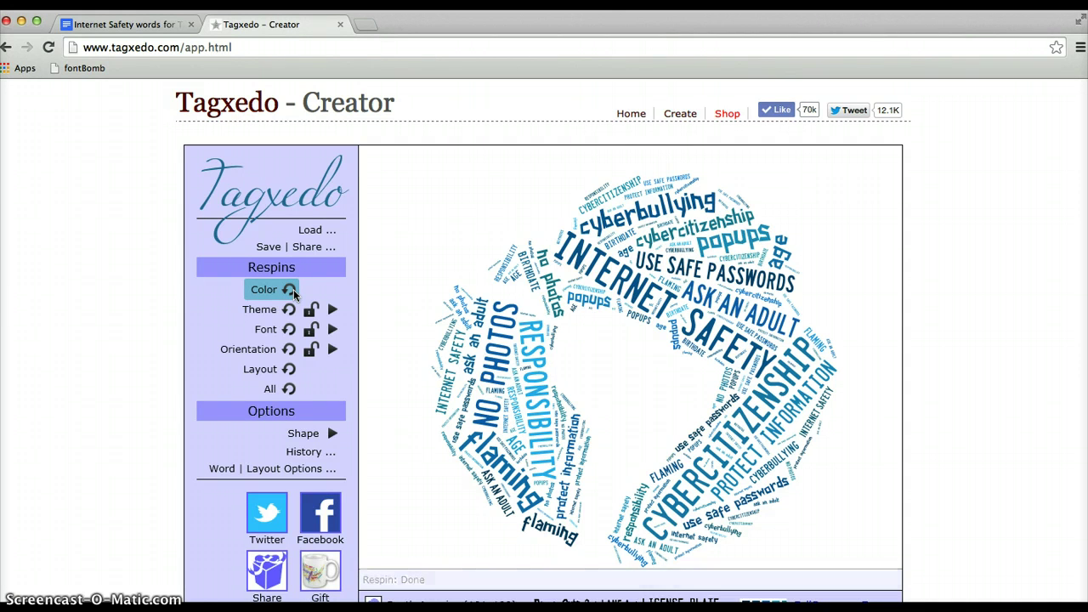
click(293, 289)
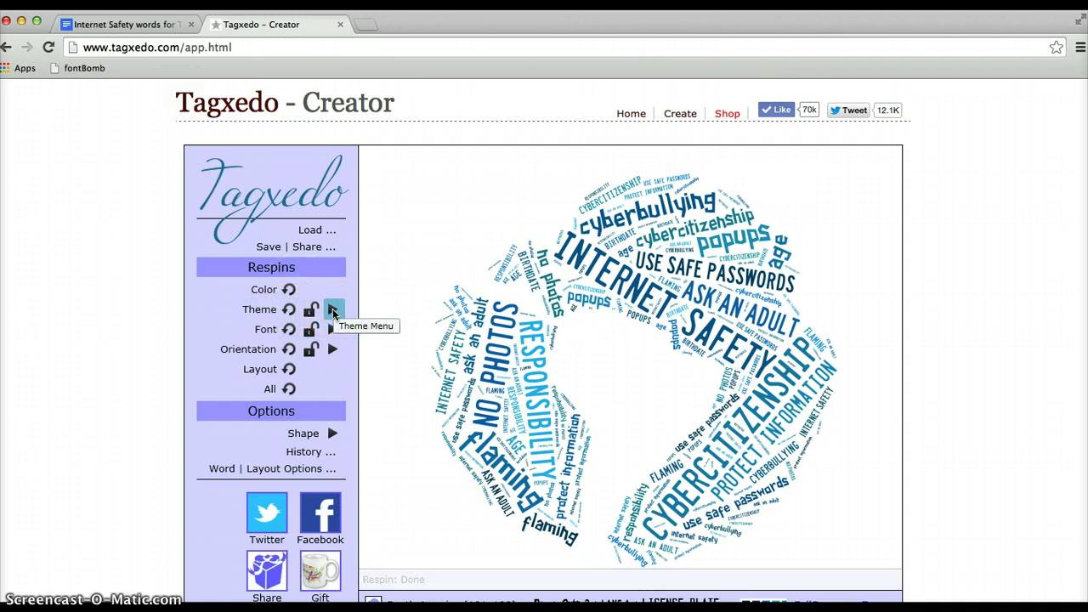
Try the Soft Rage, Soft Autumn 6, Tee Hause and Soapbox Parade color themes on the word cloud
click(331, 310)
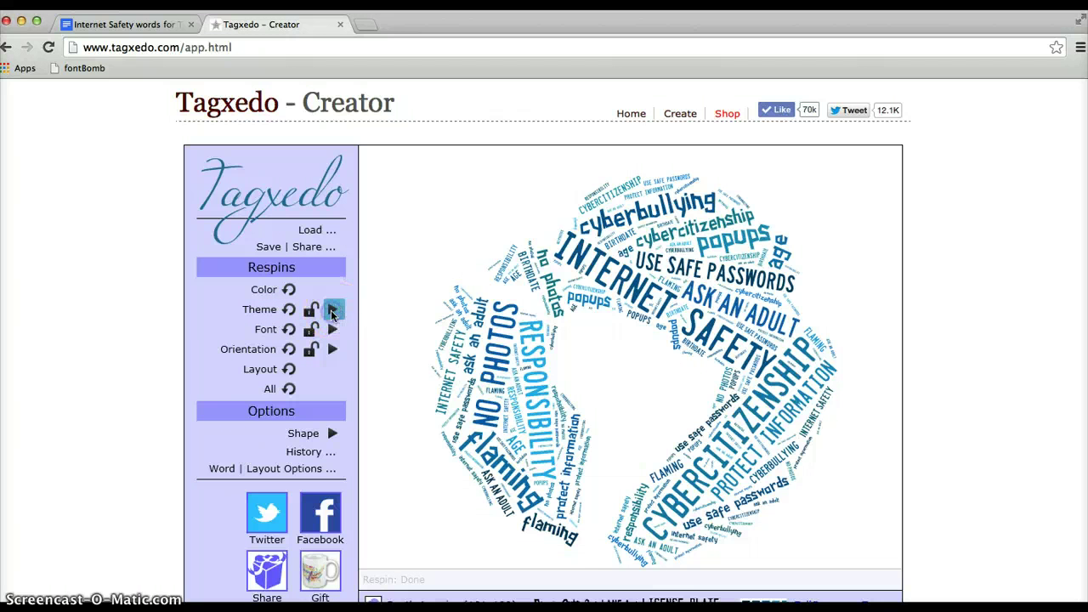
drag(592, 270, 595, 467)
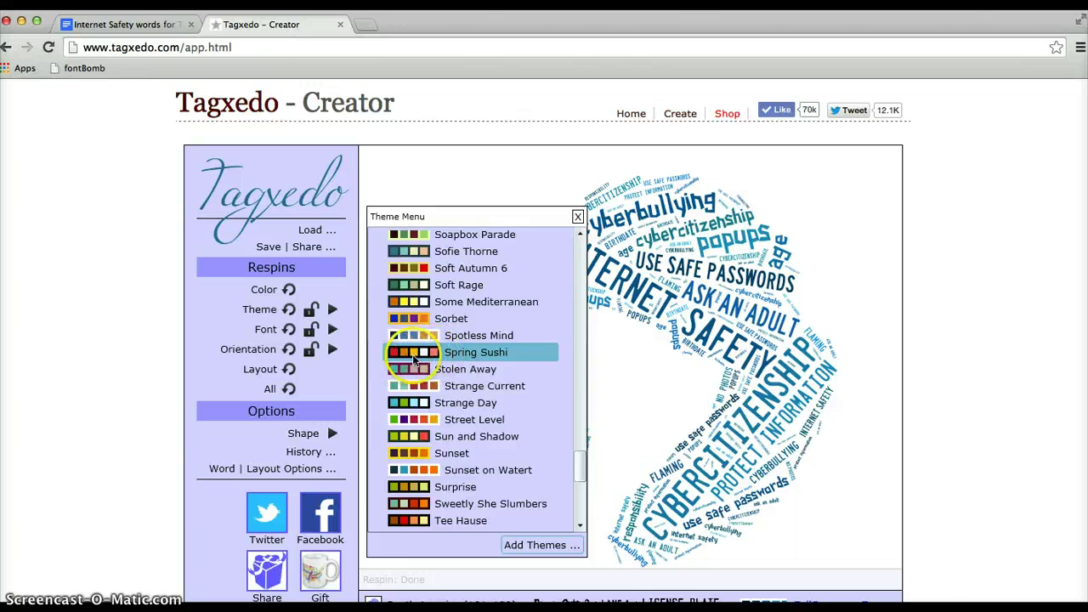
click(402, 290)
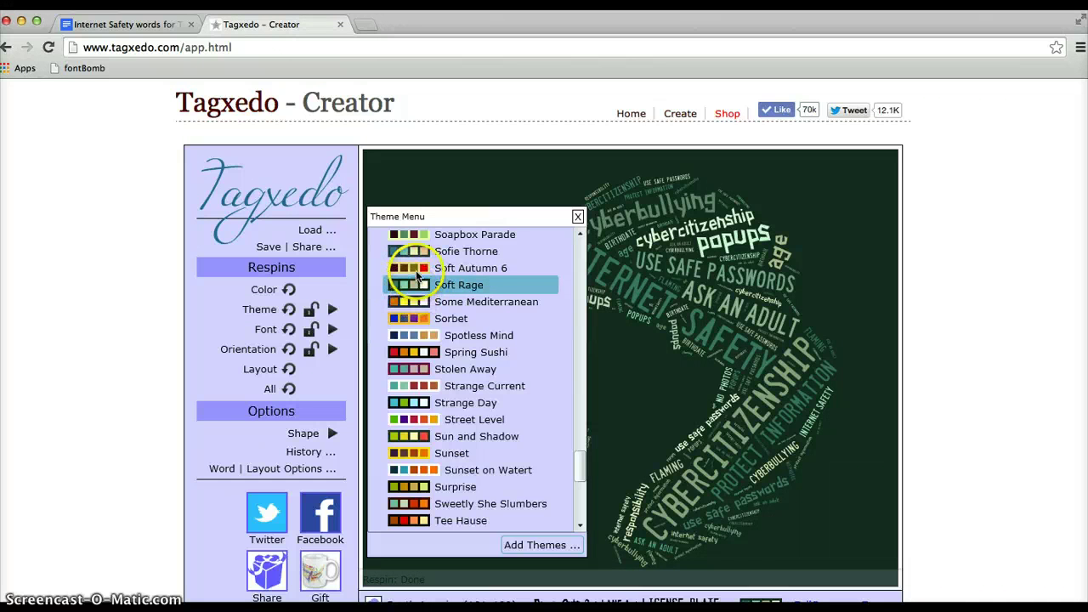
click(417, 270)
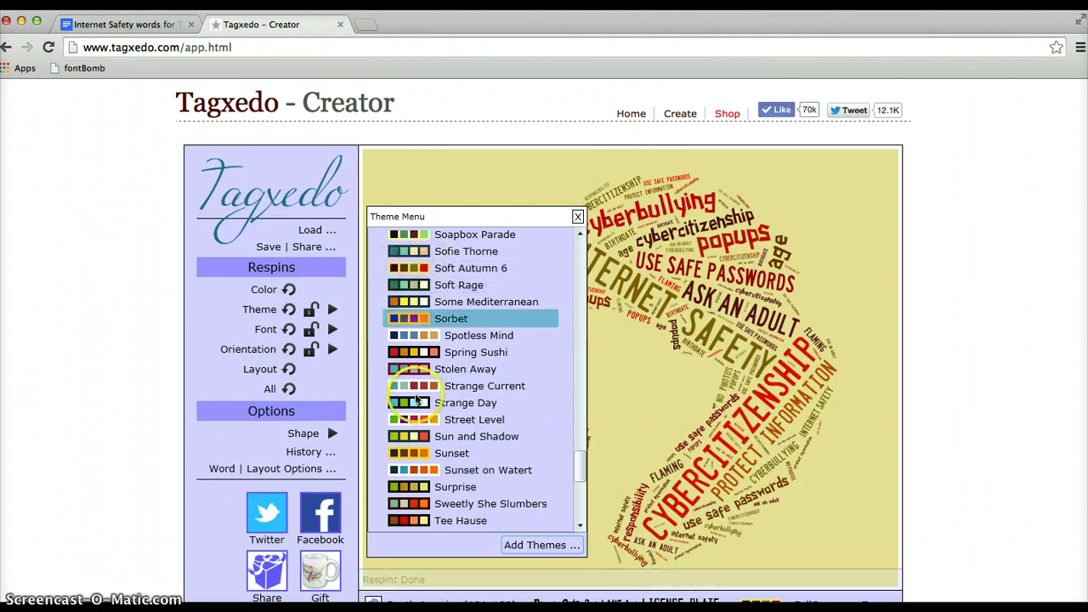
click(417, 521)
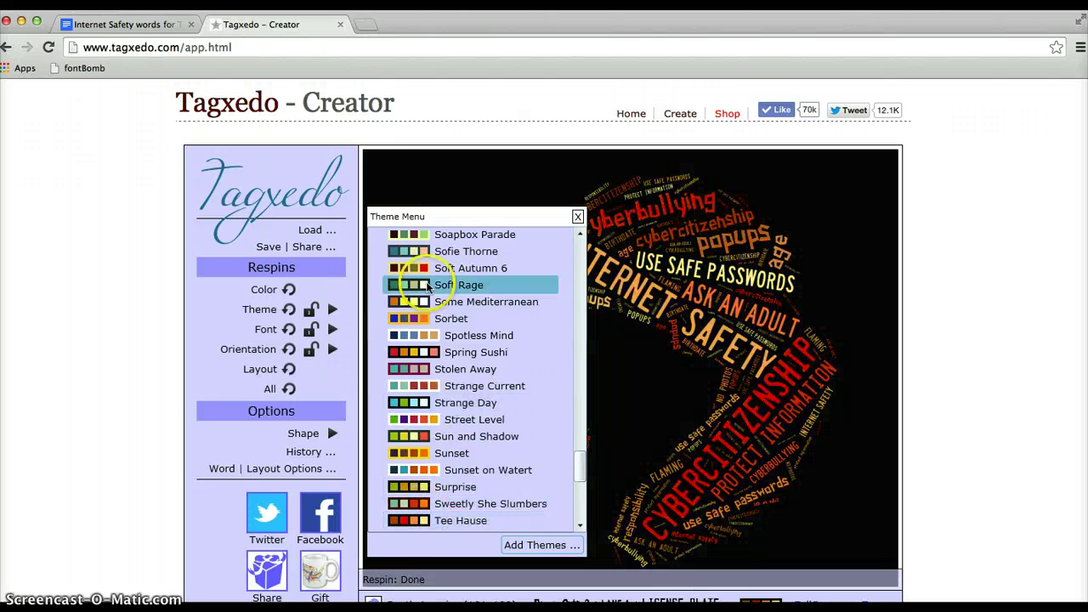
click(421, 268)
click(399, 235)
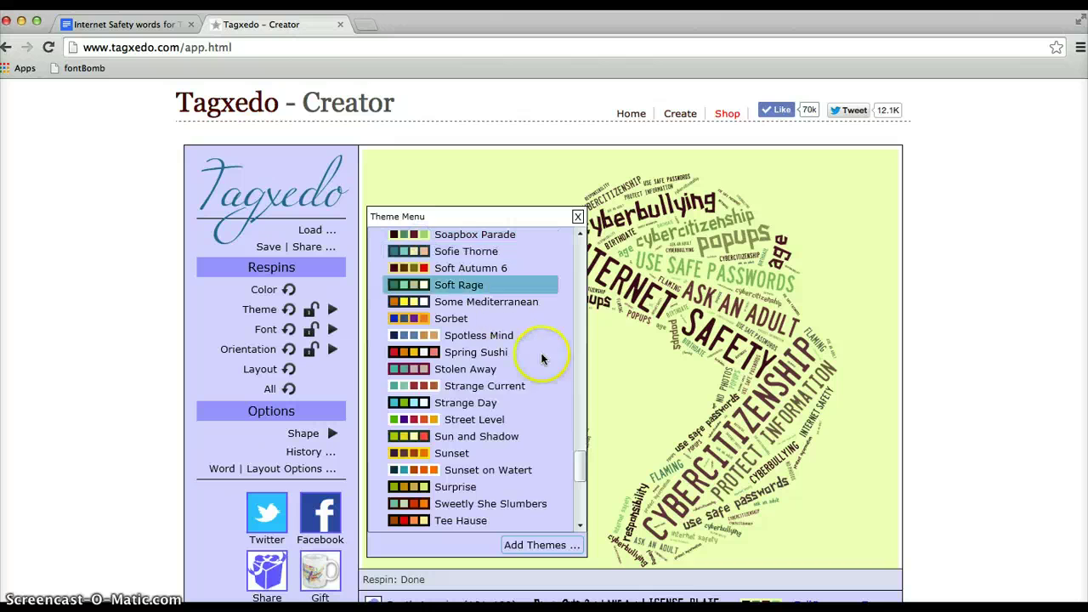
Apply the May I Join You color theme to the word cloud
drag(578, 462, 575, 387)
click(466, 280)
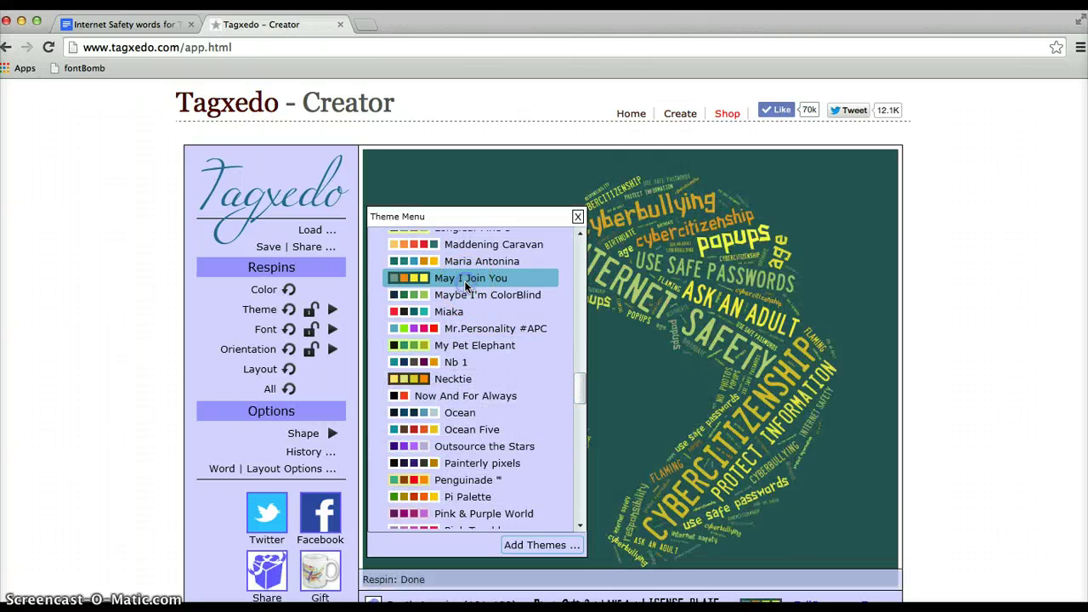
click(568, 223)
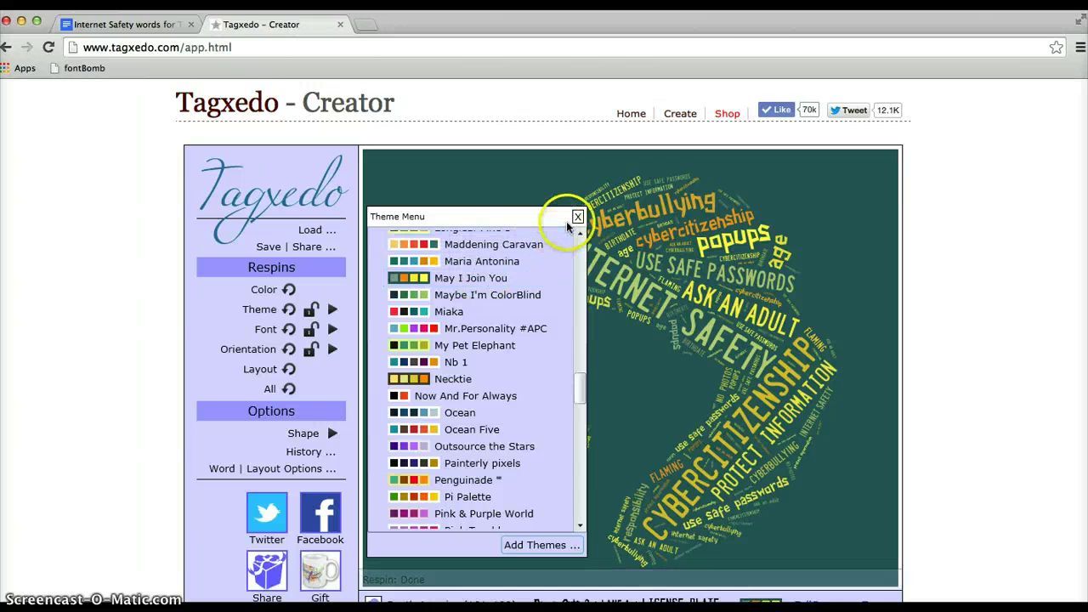
Limit the word cloud's fonts to ChunkFive, Duality, Justus and League Gothic, and respin the font
click(577, 216)
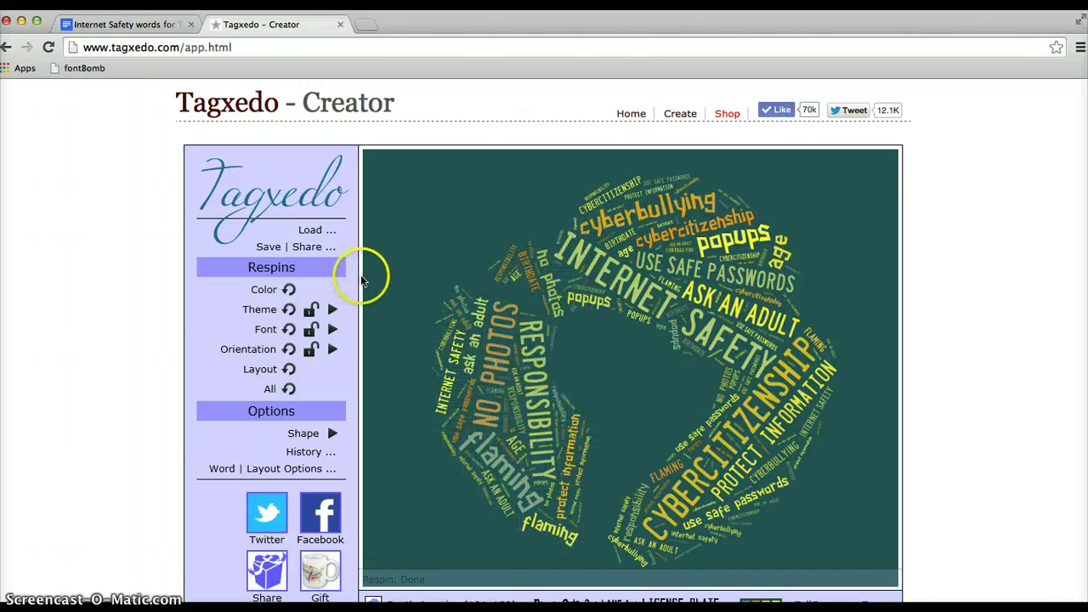
click(334, 331)
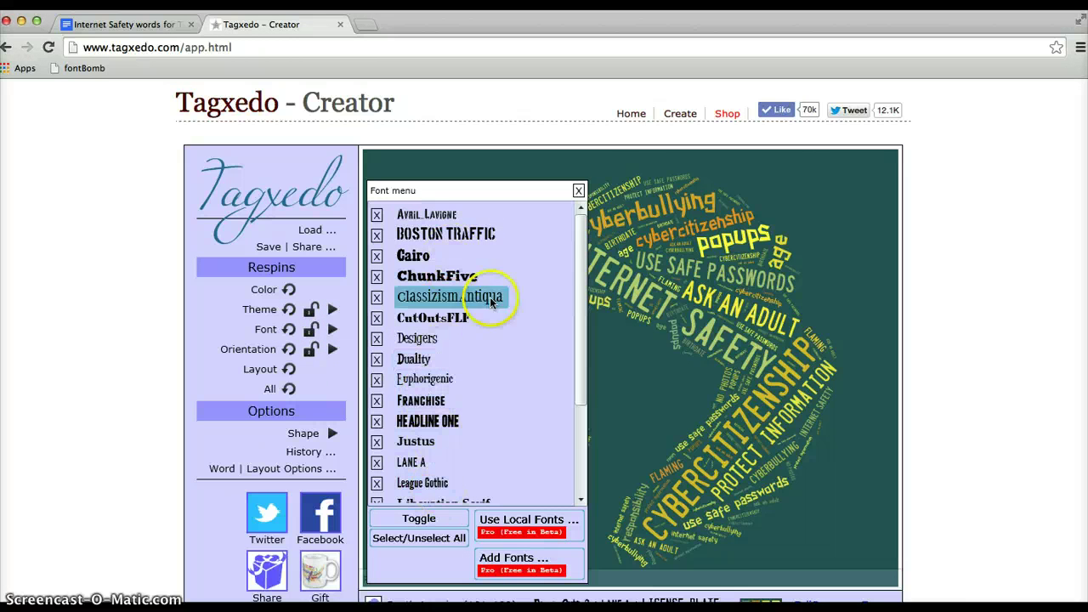
mouse_move(576, 267)
mouse_down()
mouse_move(578, 383)
mouse_move(581, 263)
mouse_up()
click(435, 539)
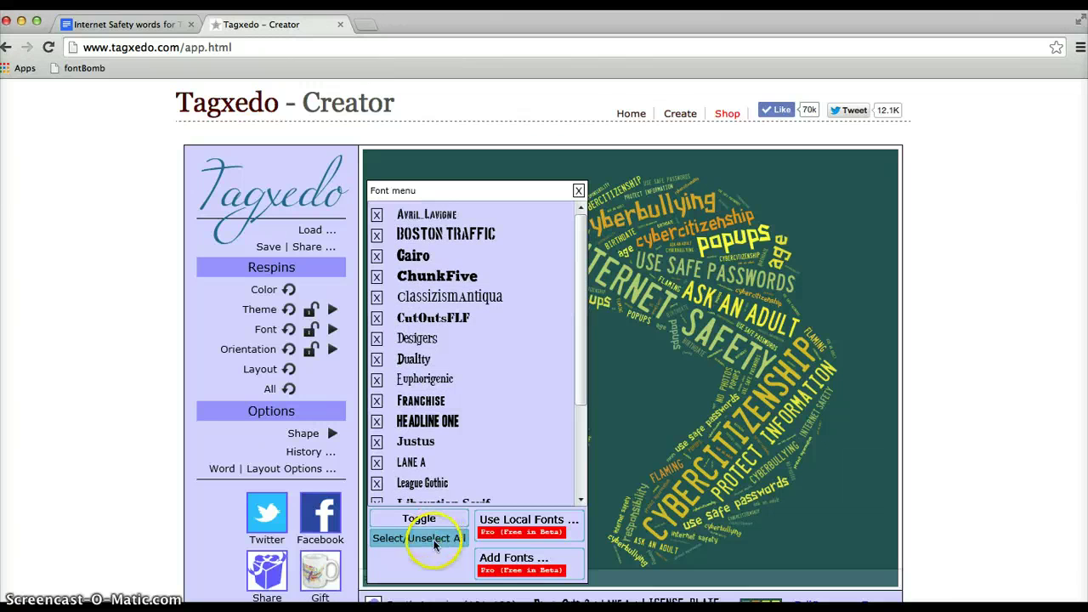
click(376, 276)
click(377, 360)
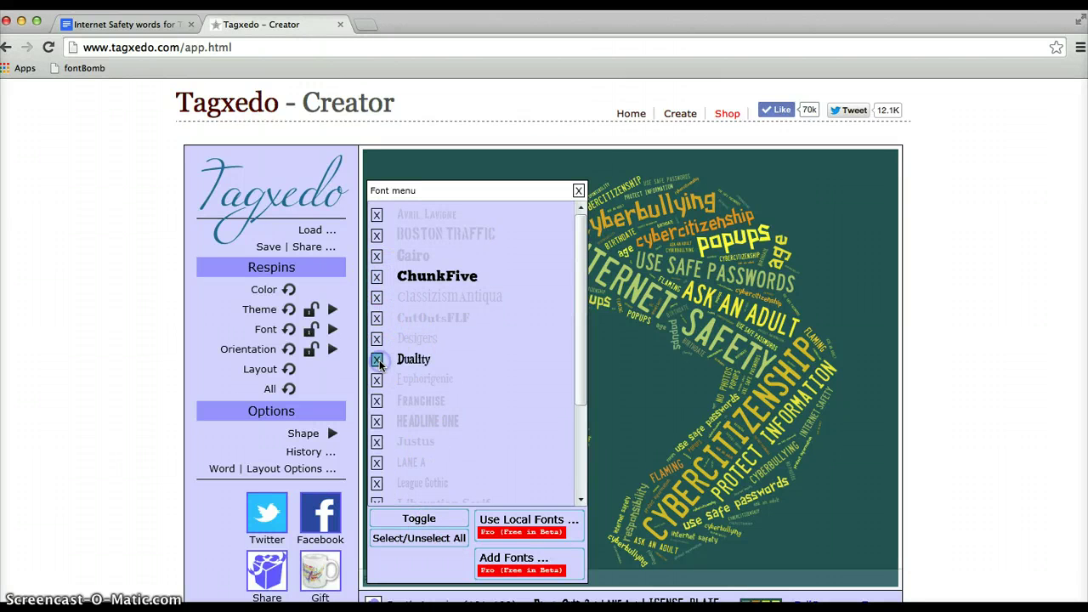
click(377, 441)
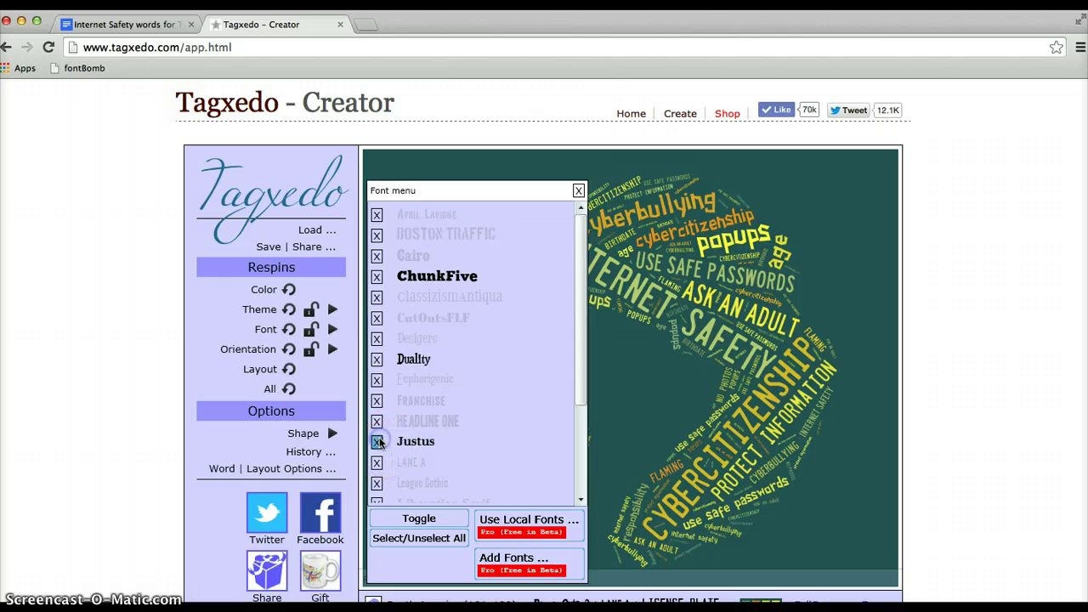
click(377, 484)
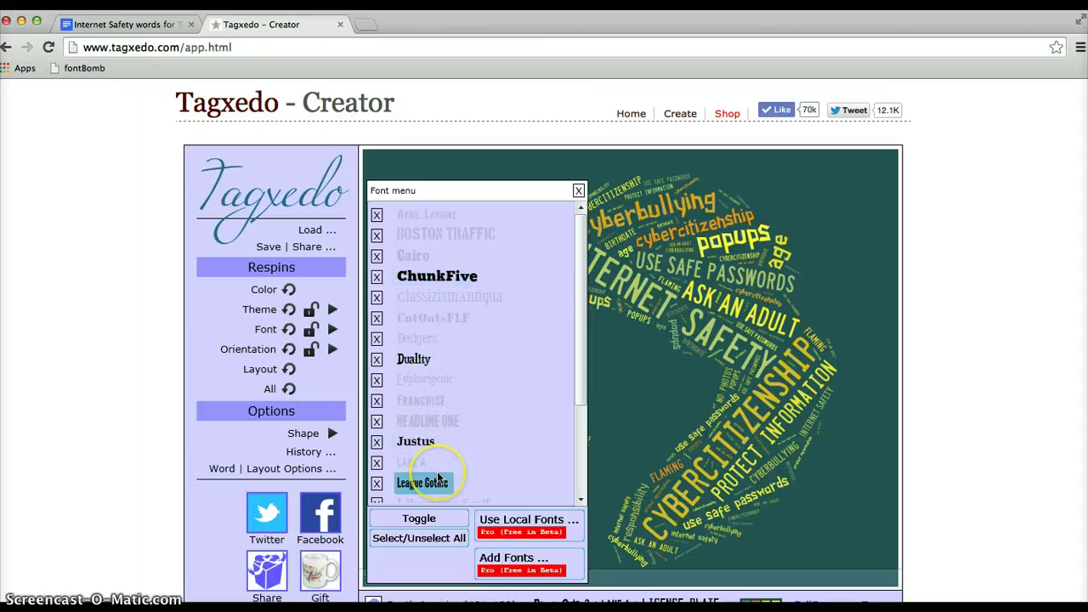
click(578, 190)
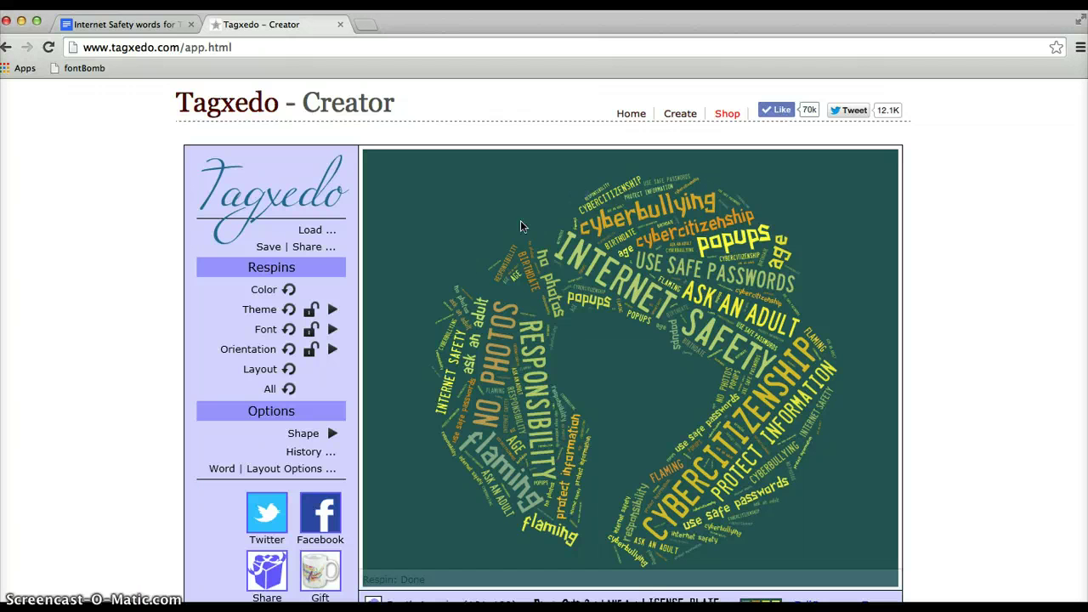
click(289, 329)
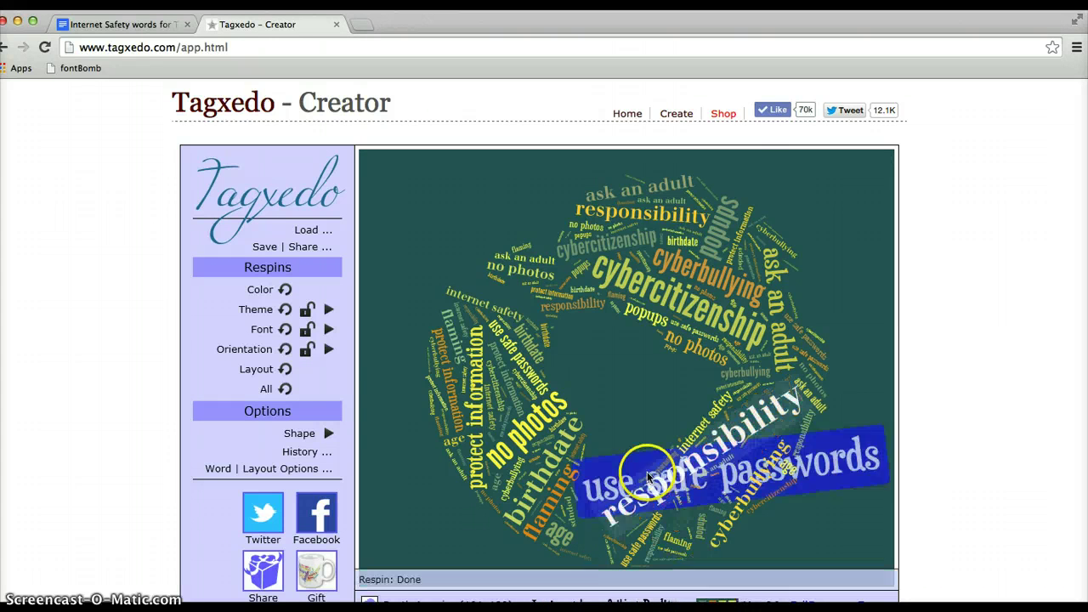
Try the Horizontal and Vertical word orientations on the word cloud
click(330, 349)
click(330, 349)
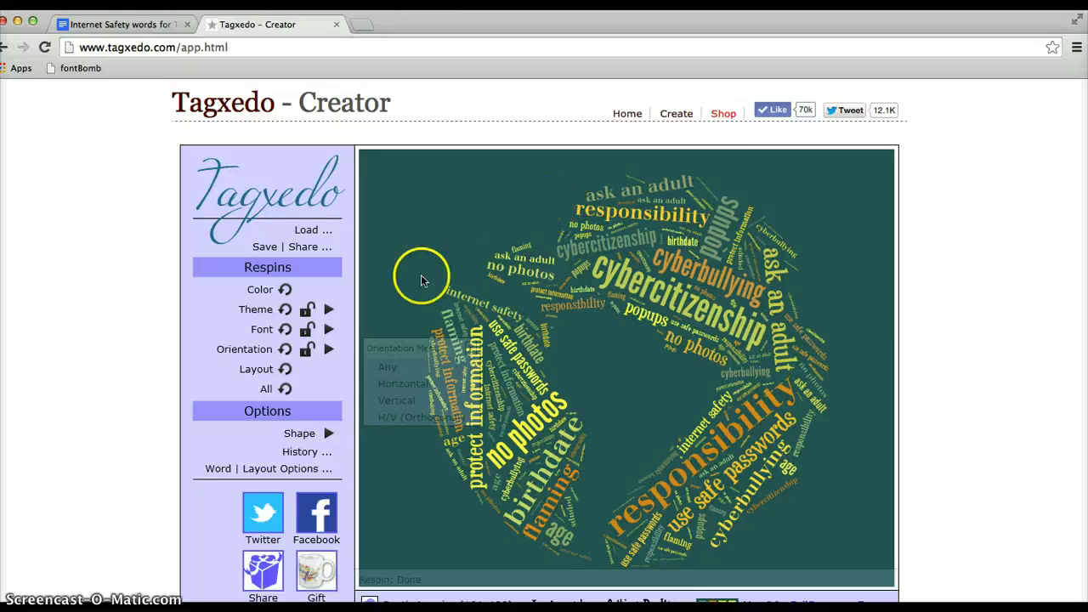
mouse_move(393, 406)
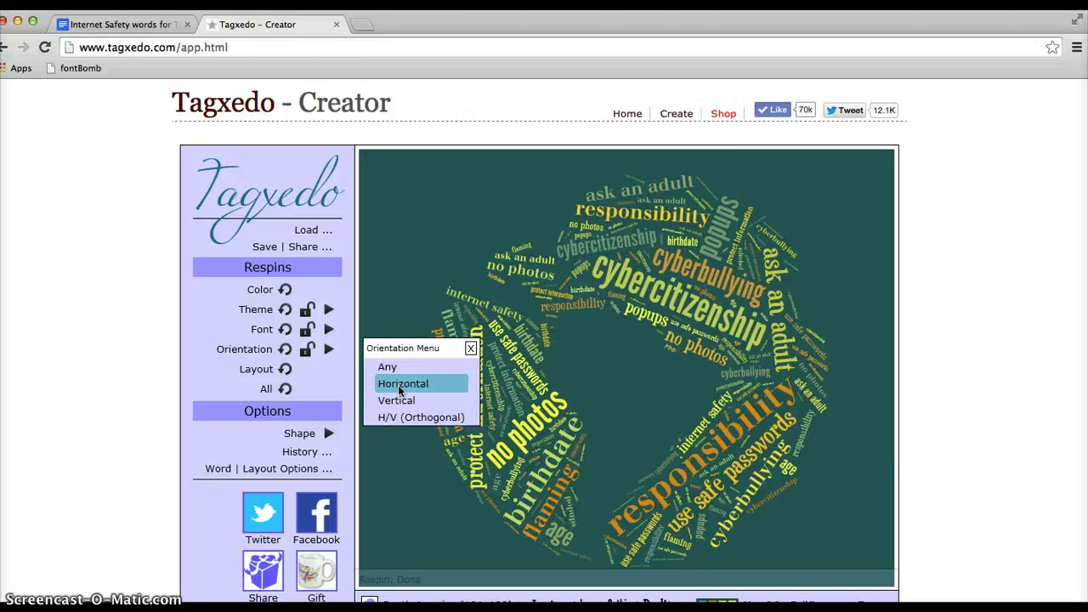
click(398, 385)
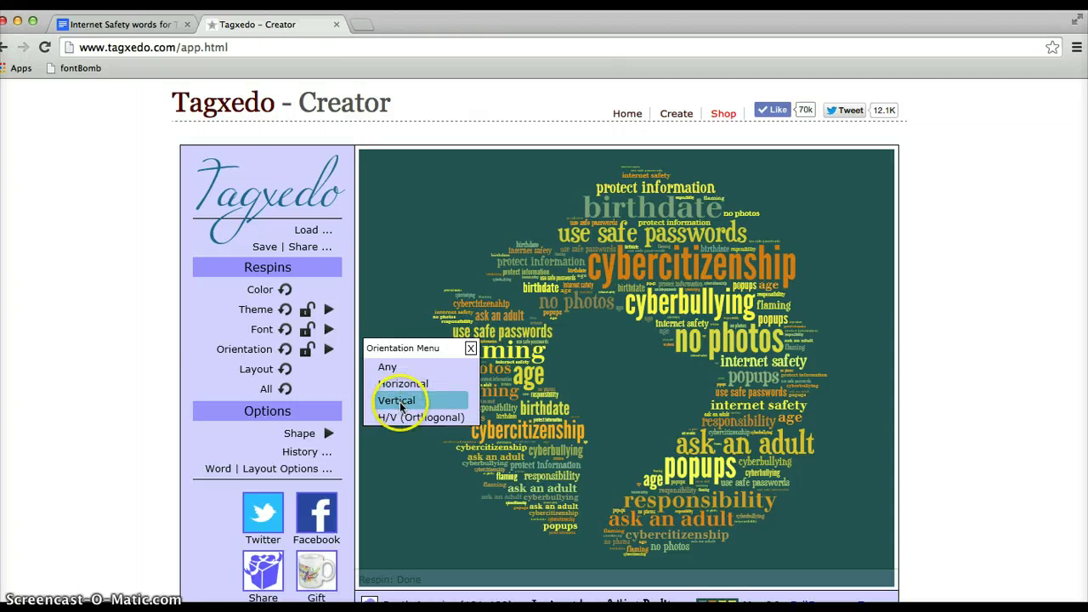
click(400, 402)
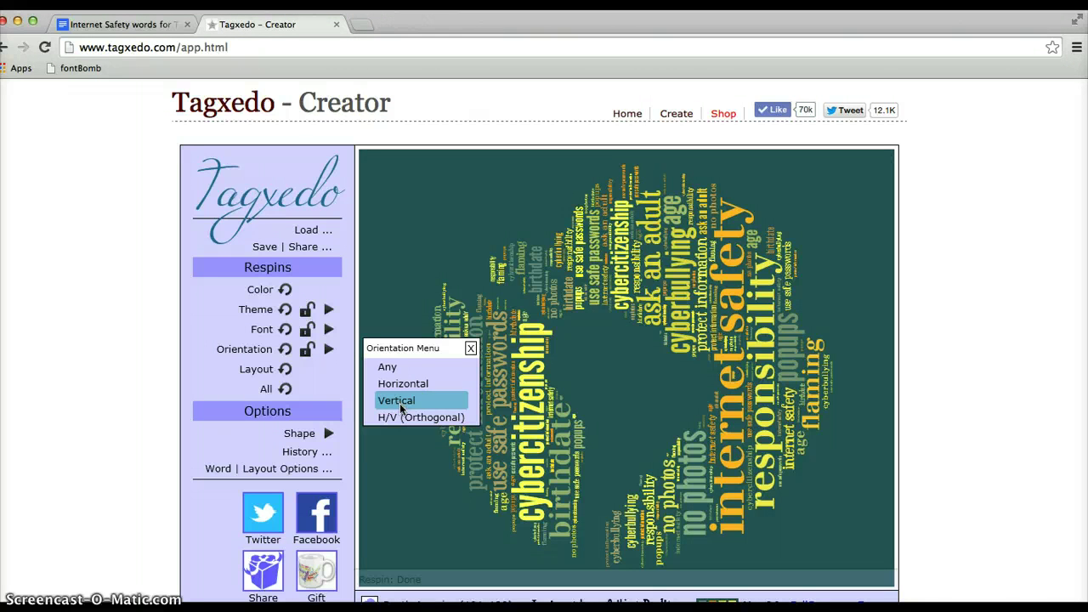
Apply the H/V (Orthogonal) orientation to the word cloud and respin its layout
click(395, 418)
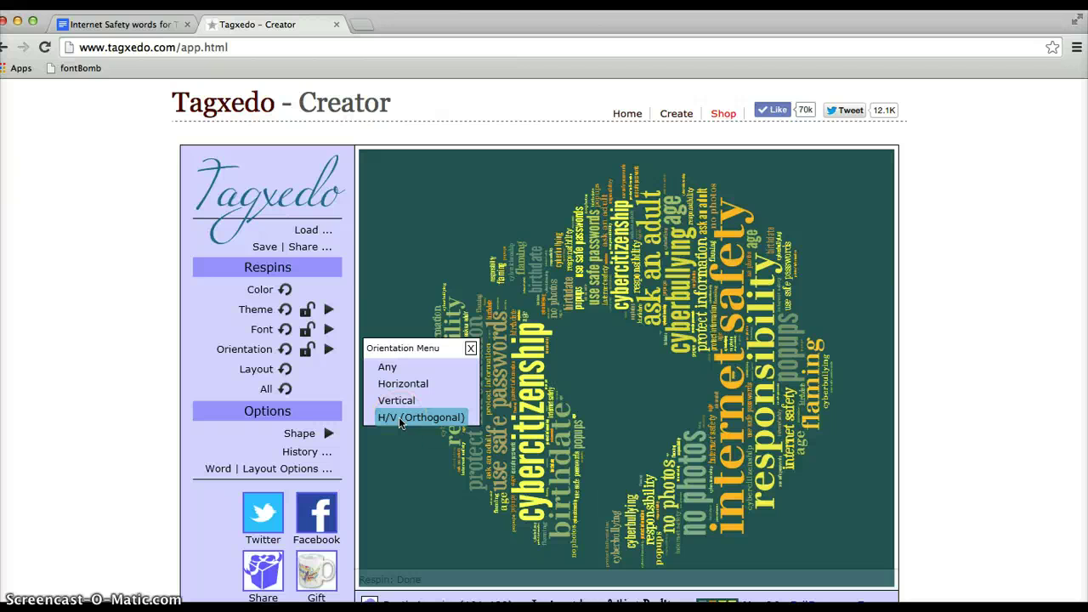
click(399, 416)
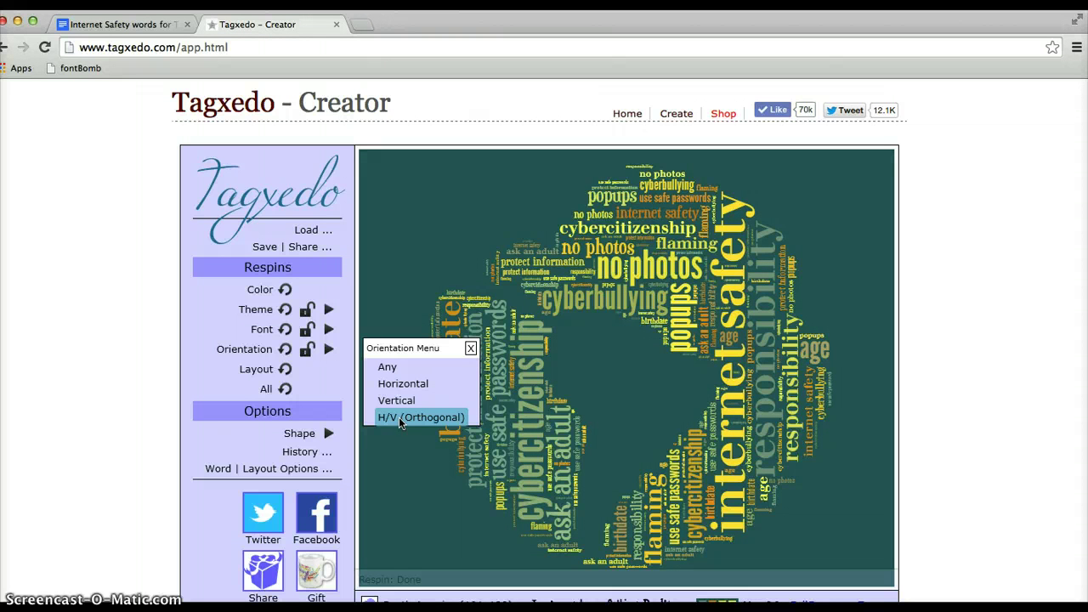
click(471, 348)
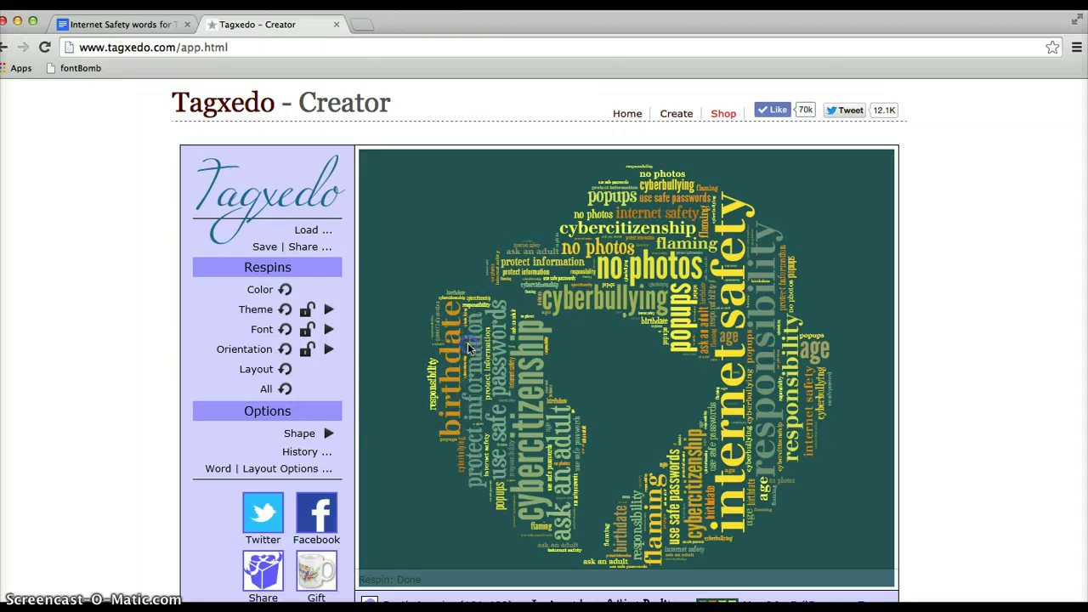
click(285, 369)
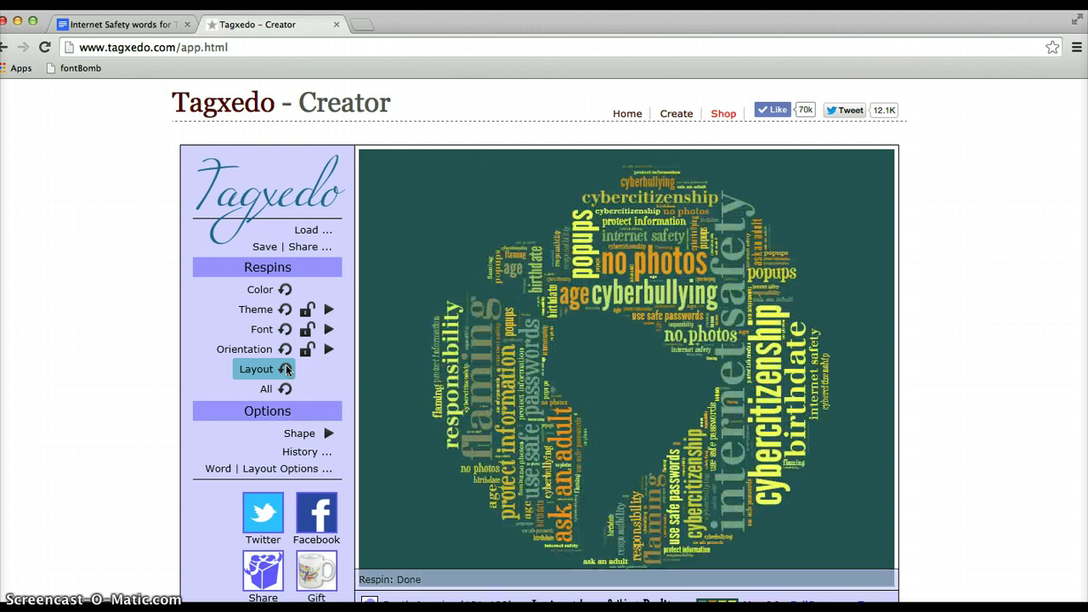
click(286, 390)
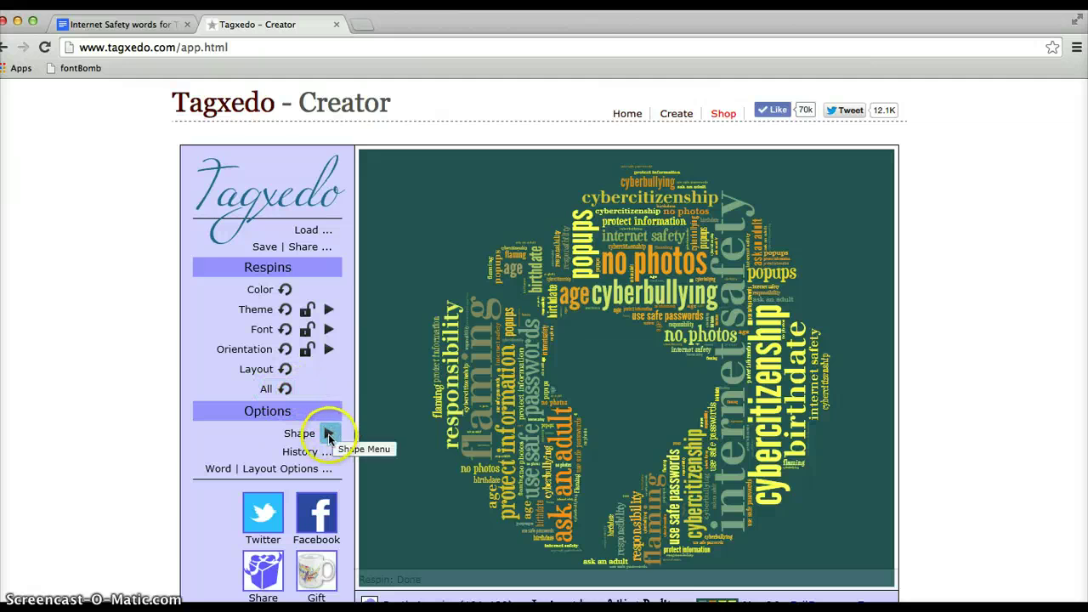
Change the word cloud's shape to the round peace sign without a square frame
click(329, 434)
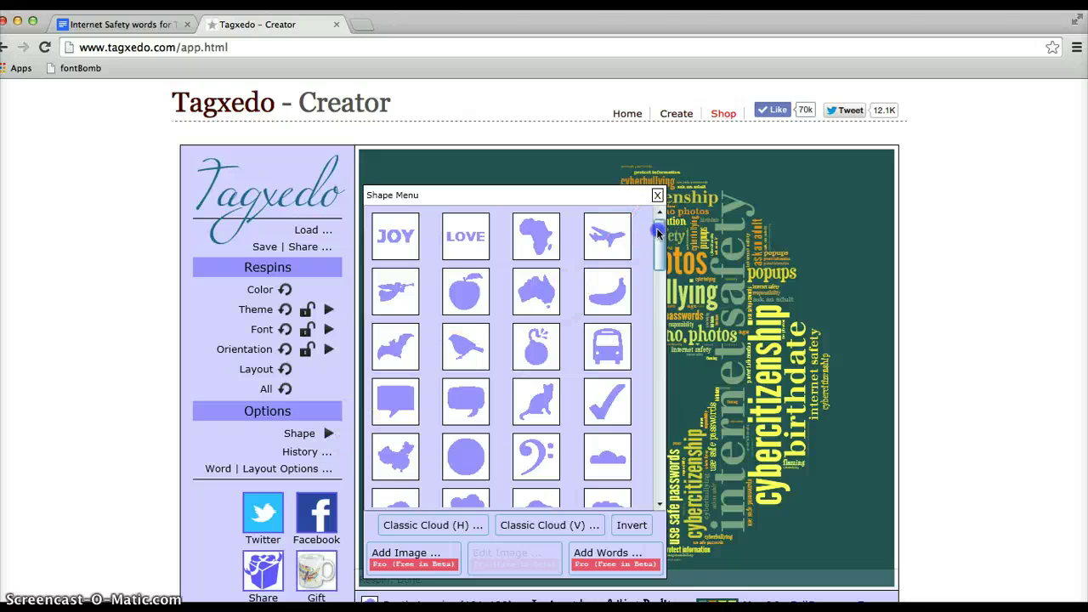
drag(656, 228, 665, 311)
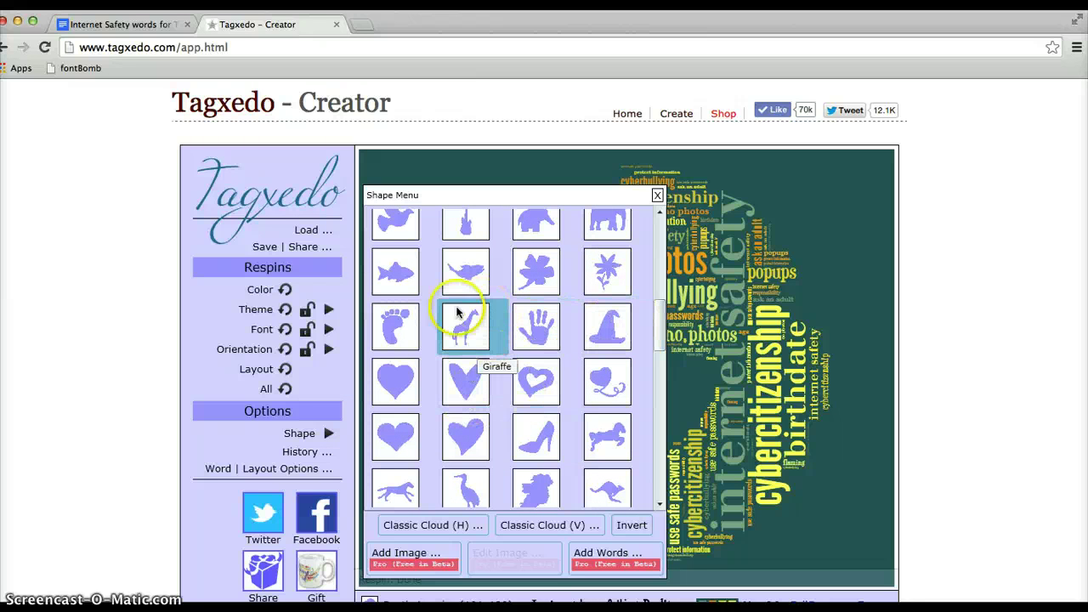
click(621, 331)
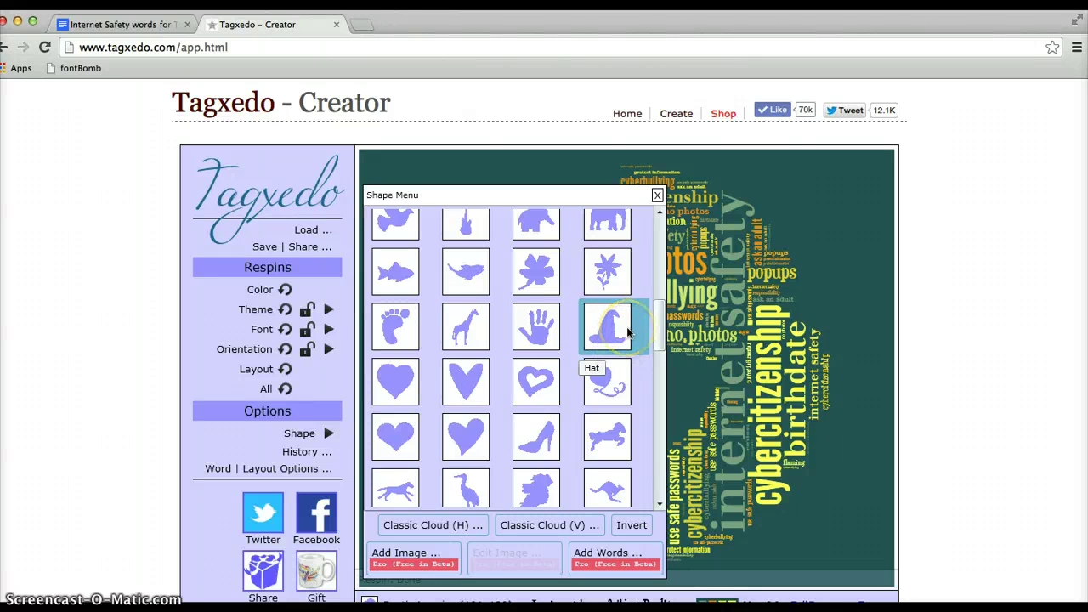
click(616, 337)
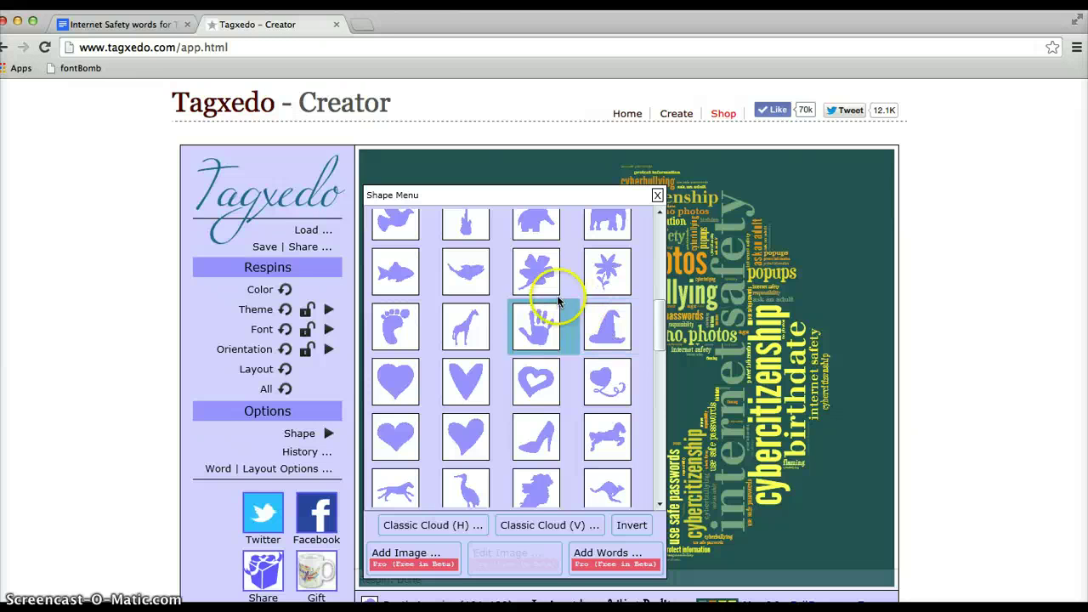
click(539, 271)
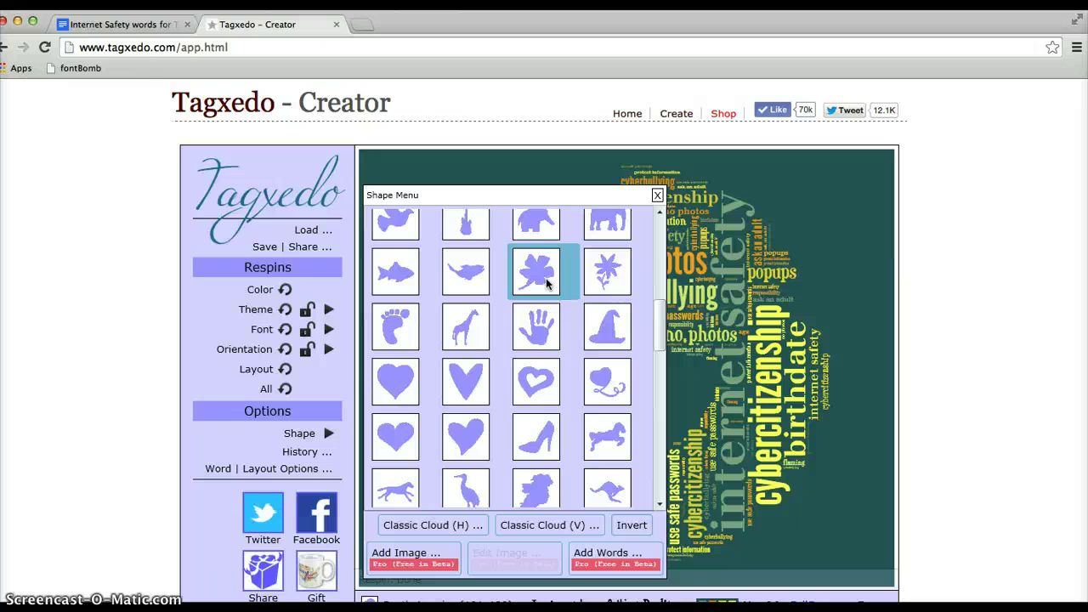
click(465, 333)
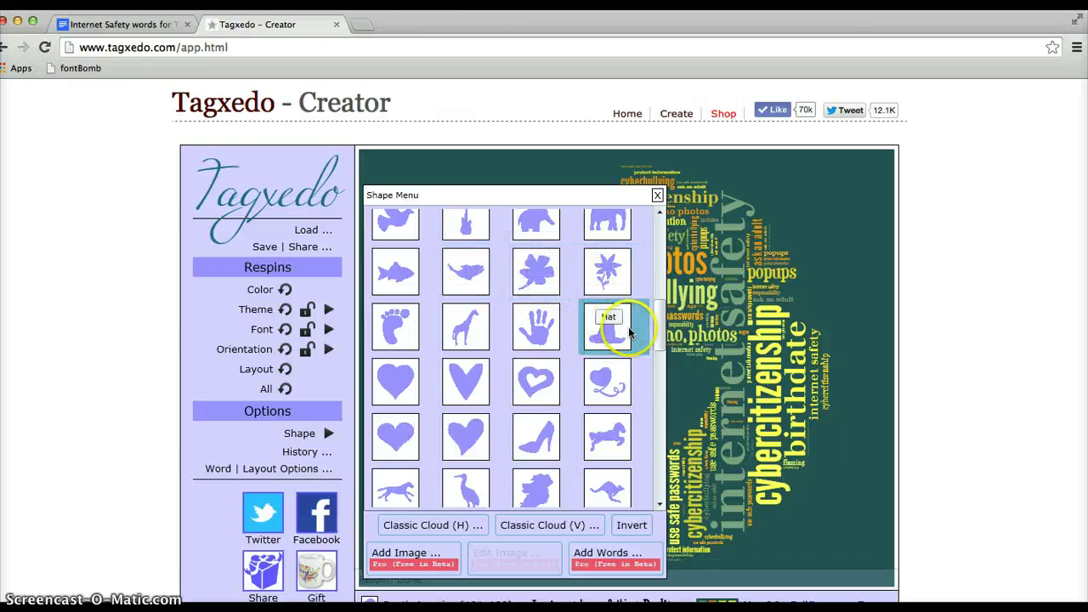
drag(654, 338, 656, 374)
click(625, 456)
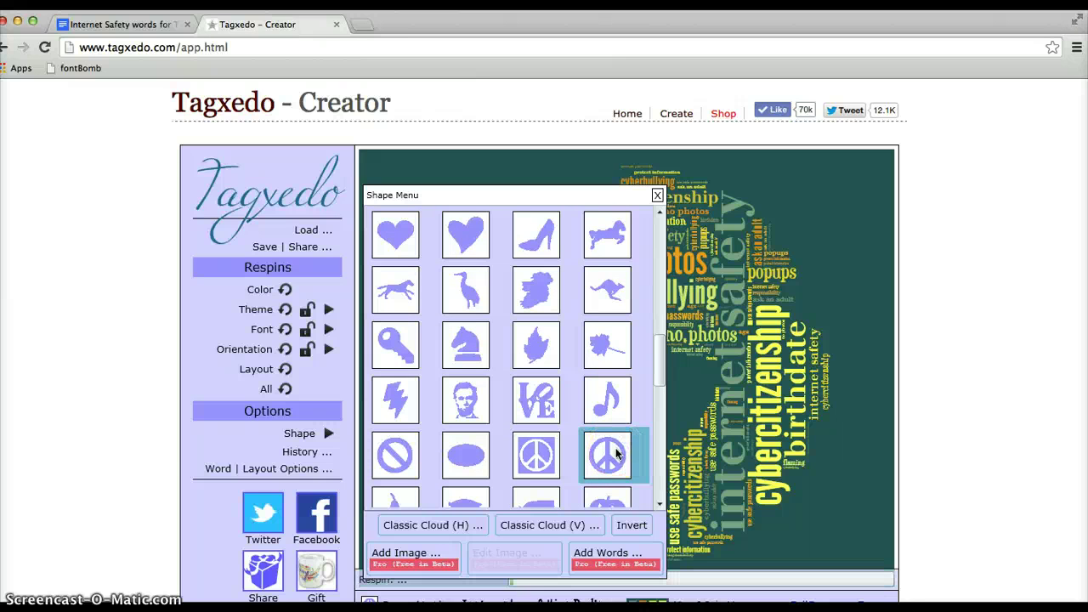
click(657, 194)
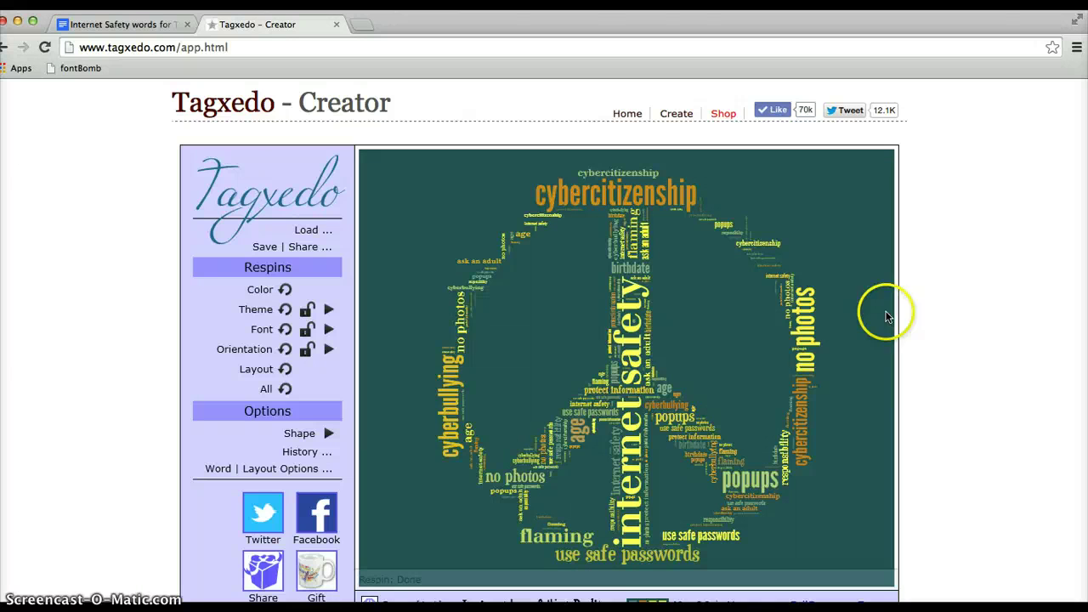
Invert the shapes and apply the inverted heart so the words surround an empty heart
click(329, 433)
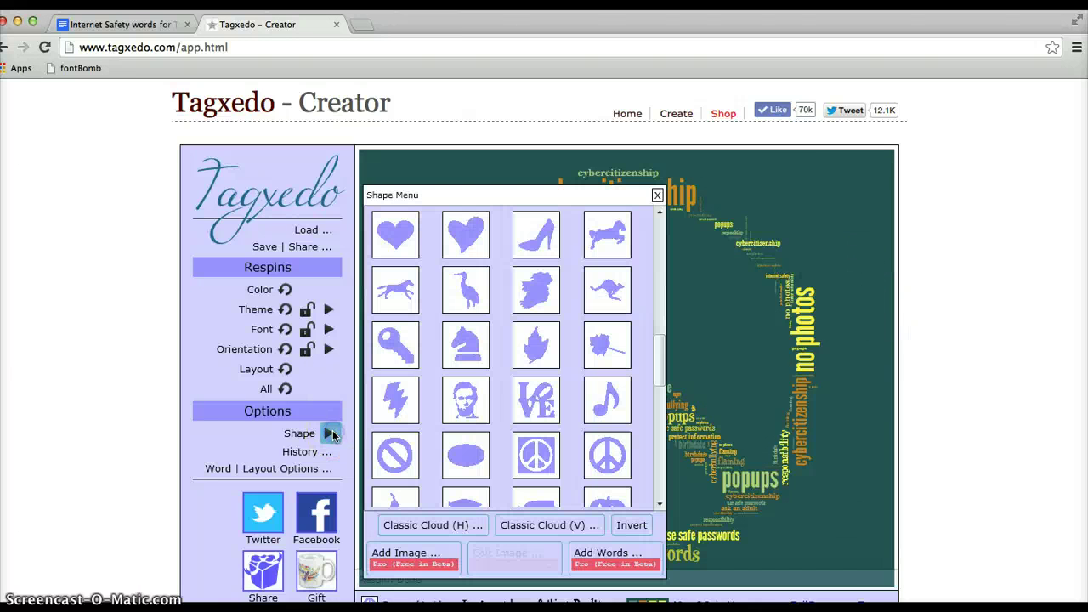
click(631, 527)
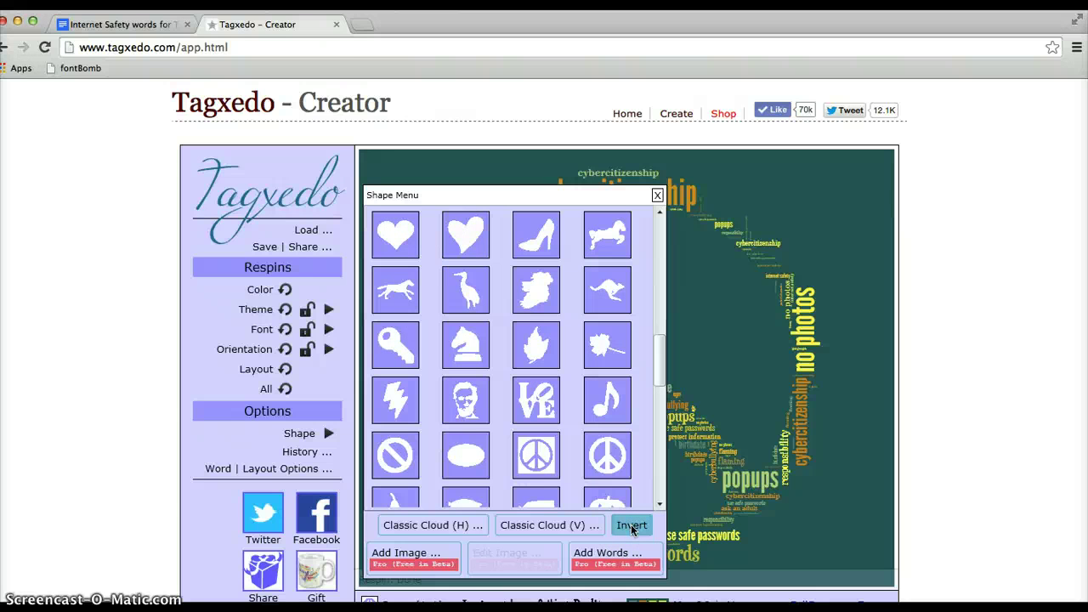
click(549, 353)
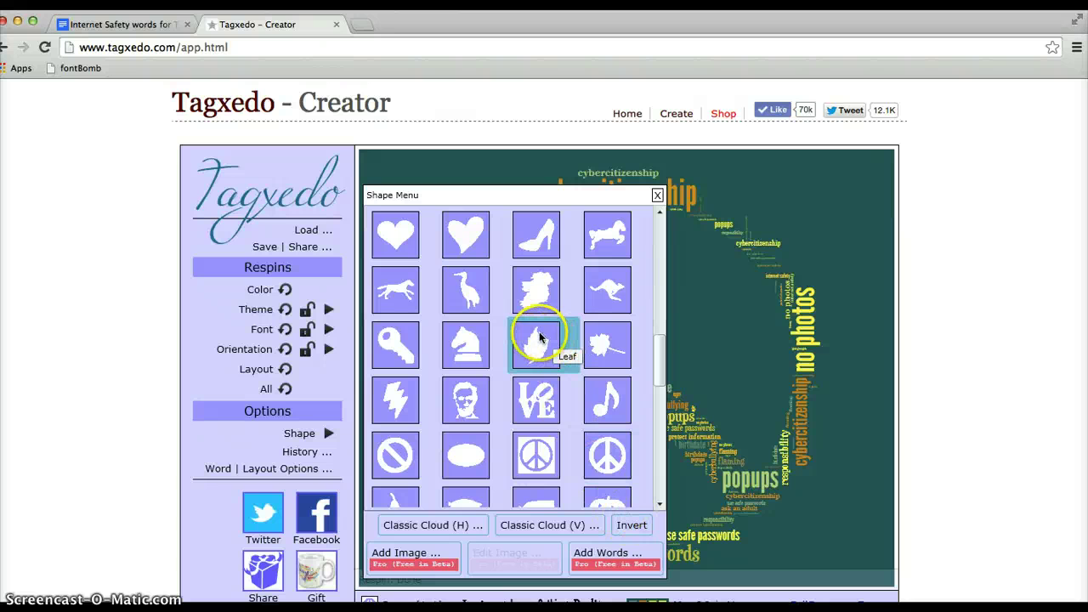
click(397, 240)
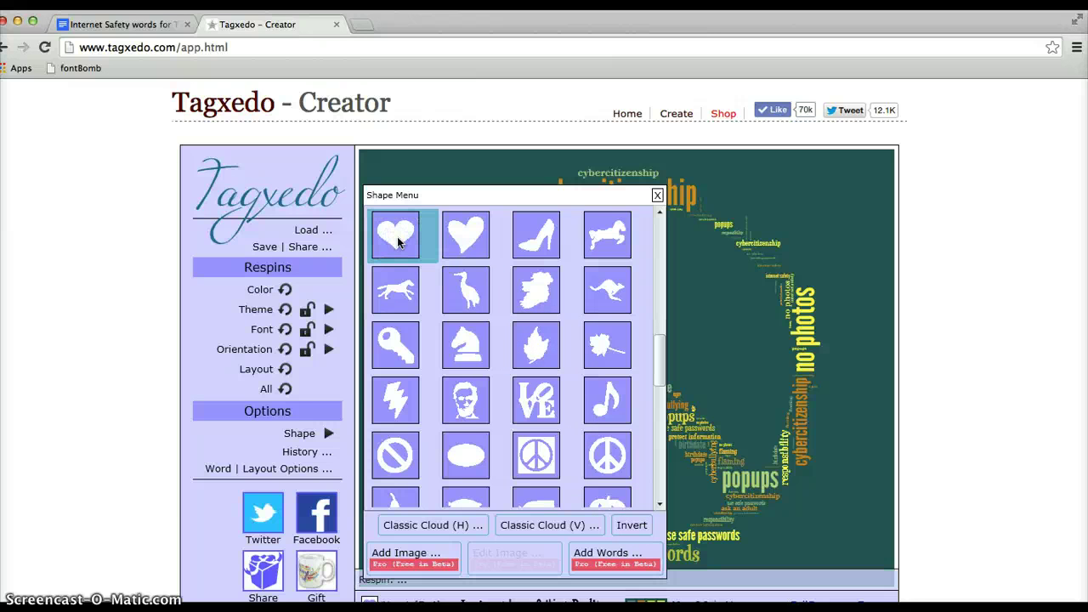
click(658, 195)
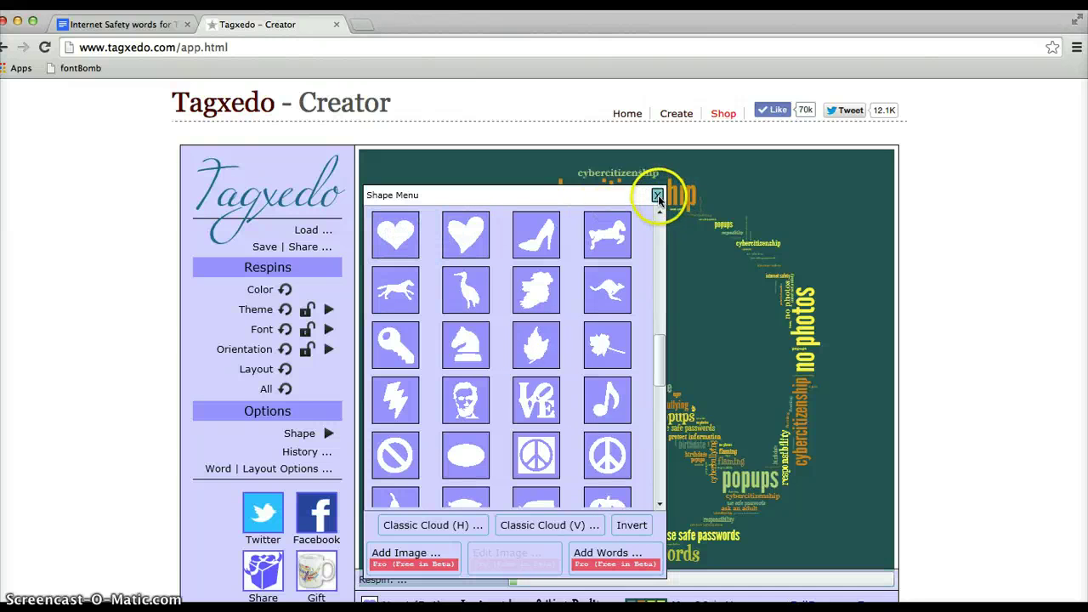
click(607, 255)
click(500, 364)
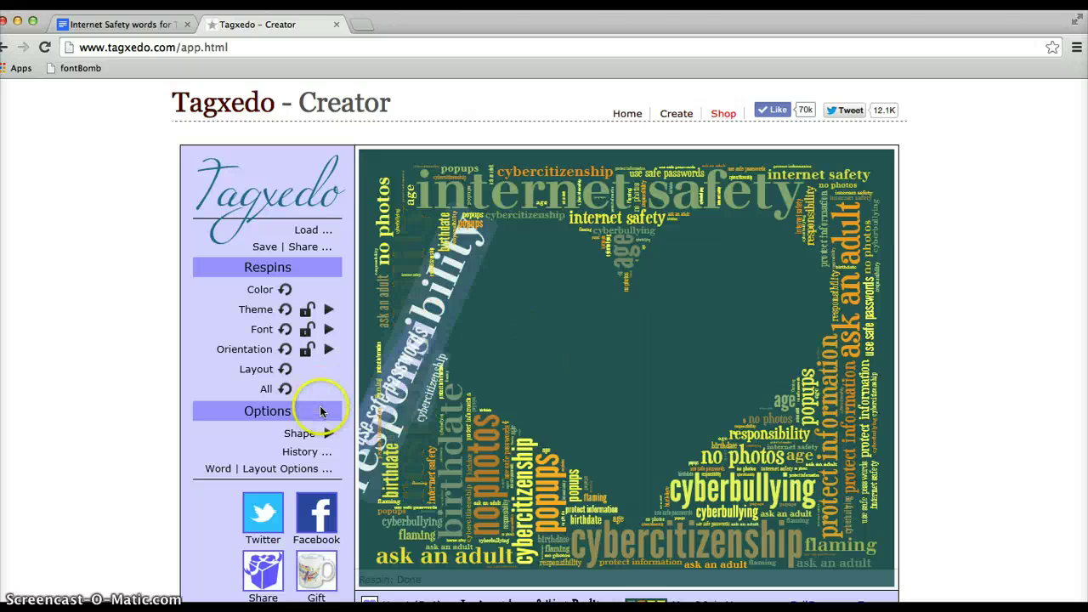
click(329, 433)
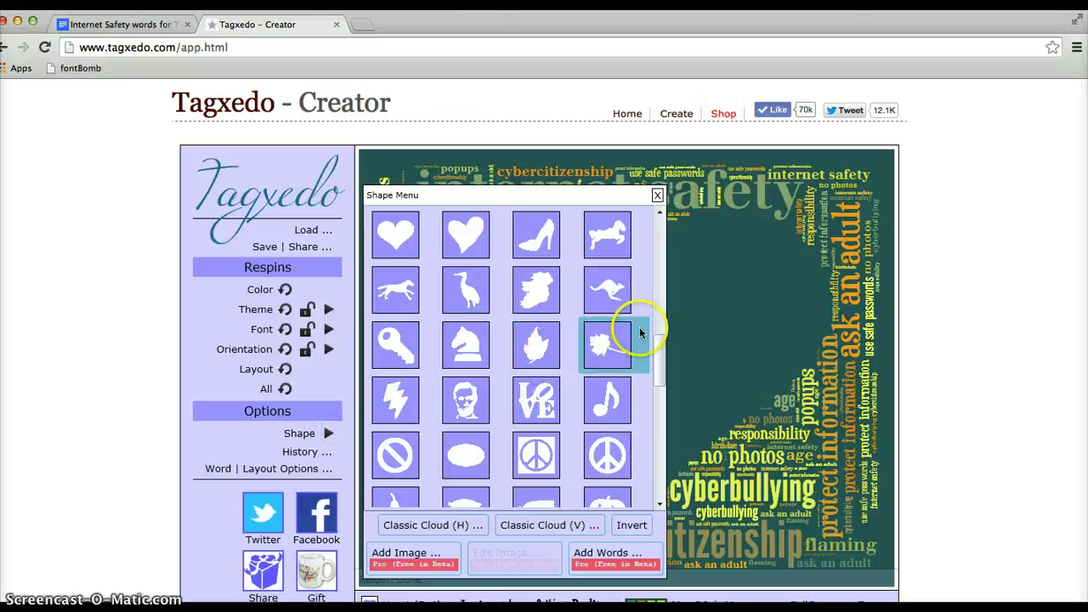
click(631, 524)
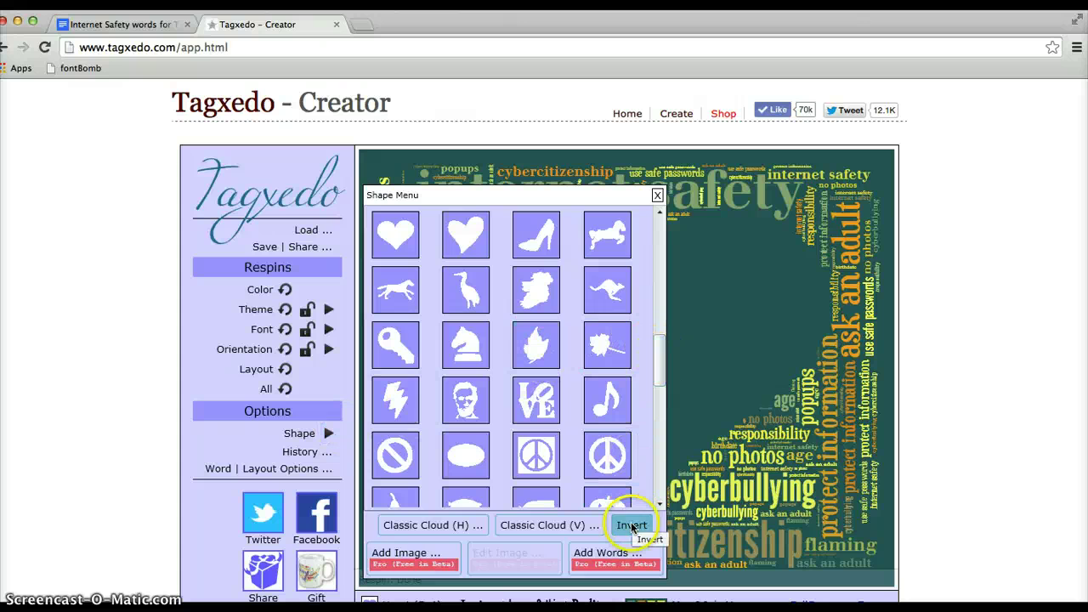
click(550, 454)
click(658, 194)
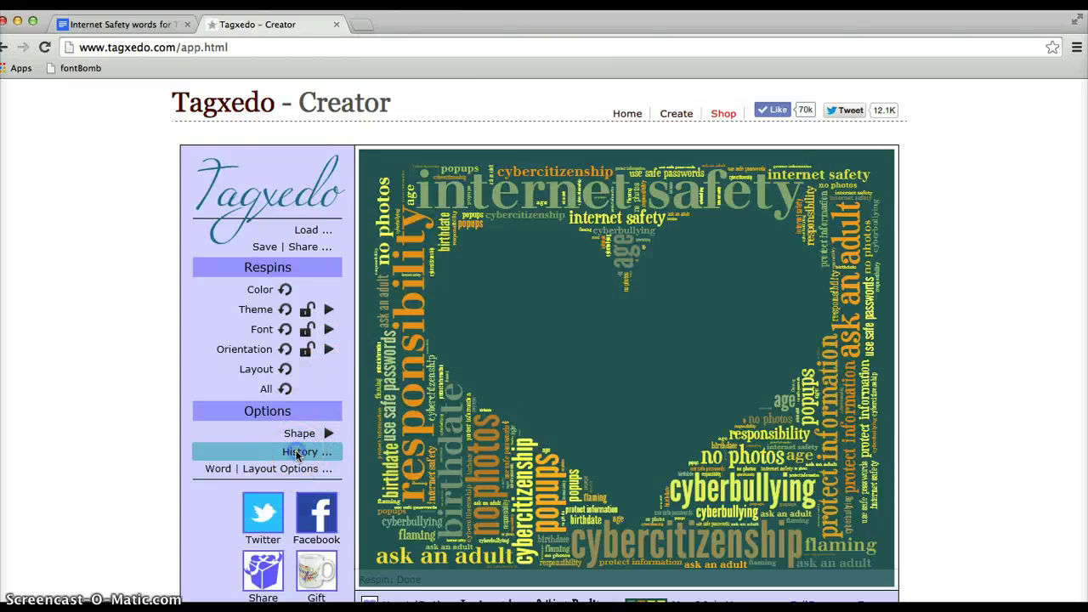
Open the word cloud history and look through the previously generated versions
click(297, 453)
click(578, 518)
click(452, 534)
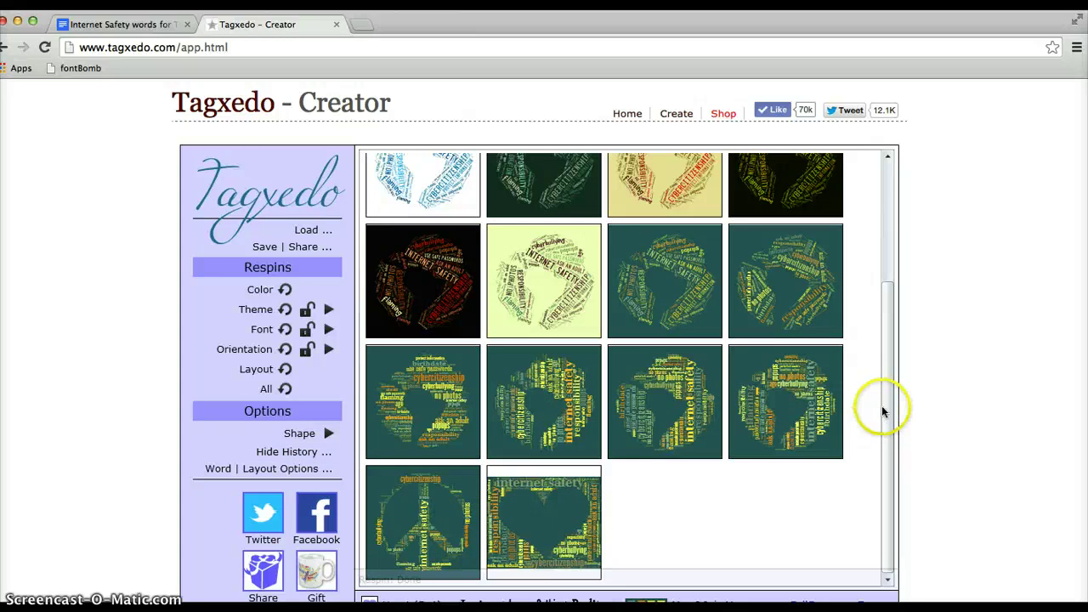
Restore the earlier globe-shaped version with yellow-green words on a black background from the history
drag(882, 411, 879, 275)
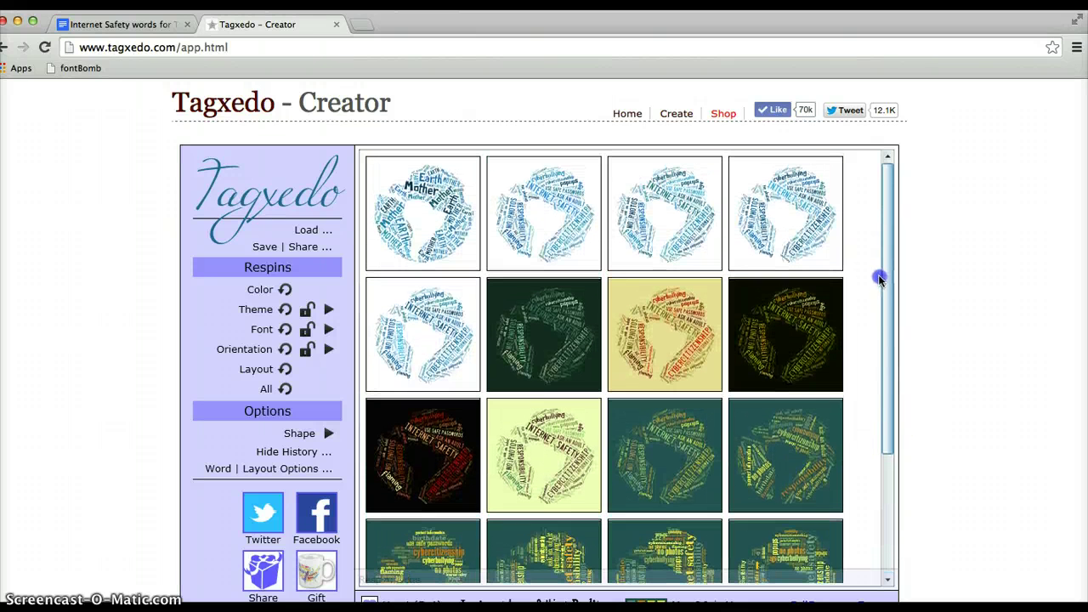
click(776, 330)
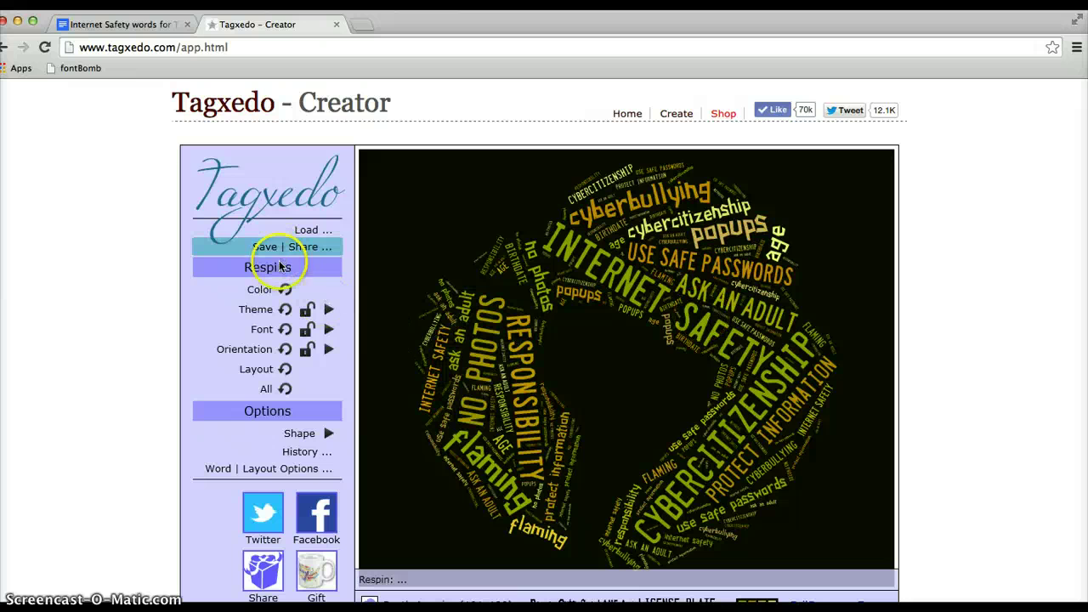
Set the word cloud's layout tightness to 139%, apply it, and close the layout options
click(308, 469)
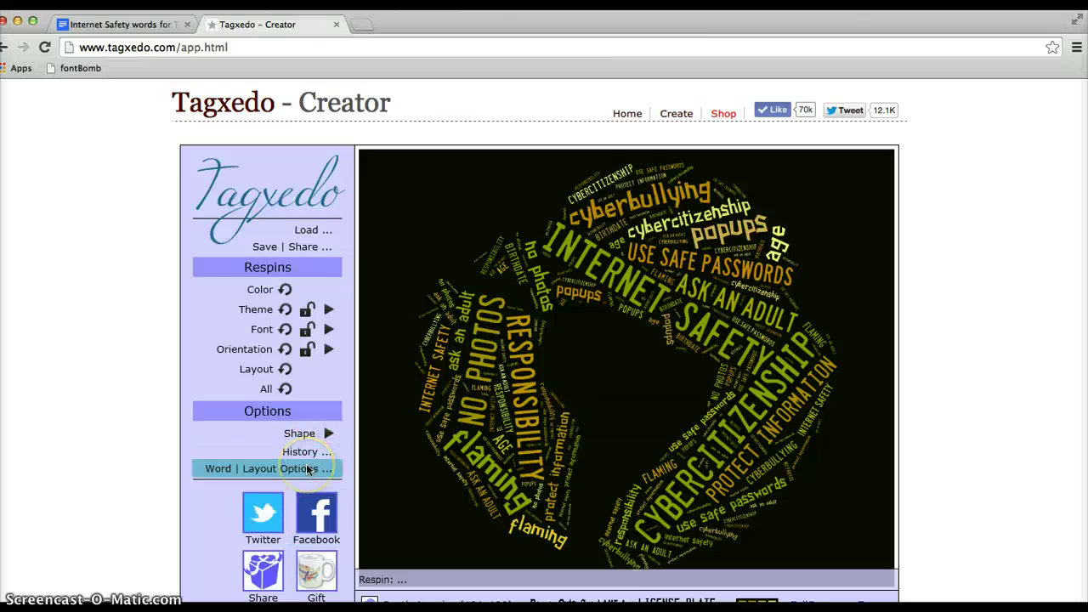
click(281, 474)
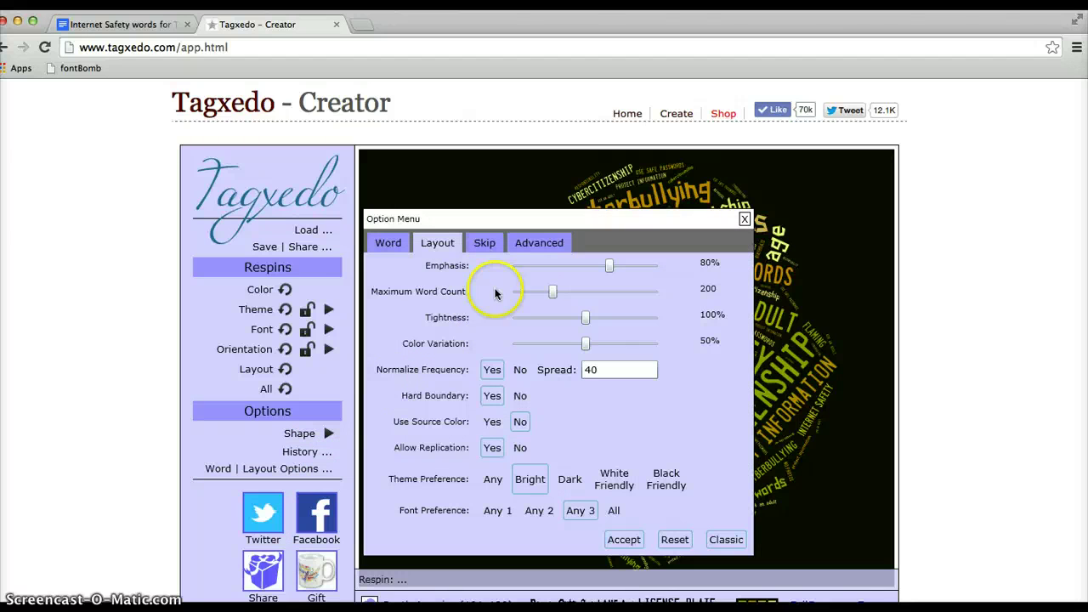
click(585, 319)
drag(588, 320, 612, 319)
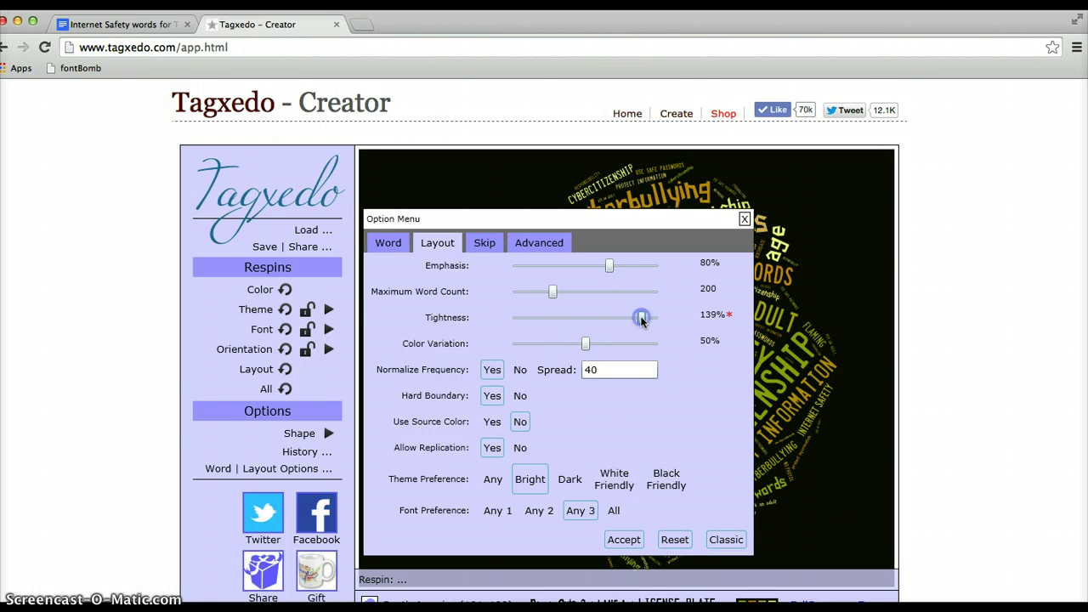
click(624, 539)
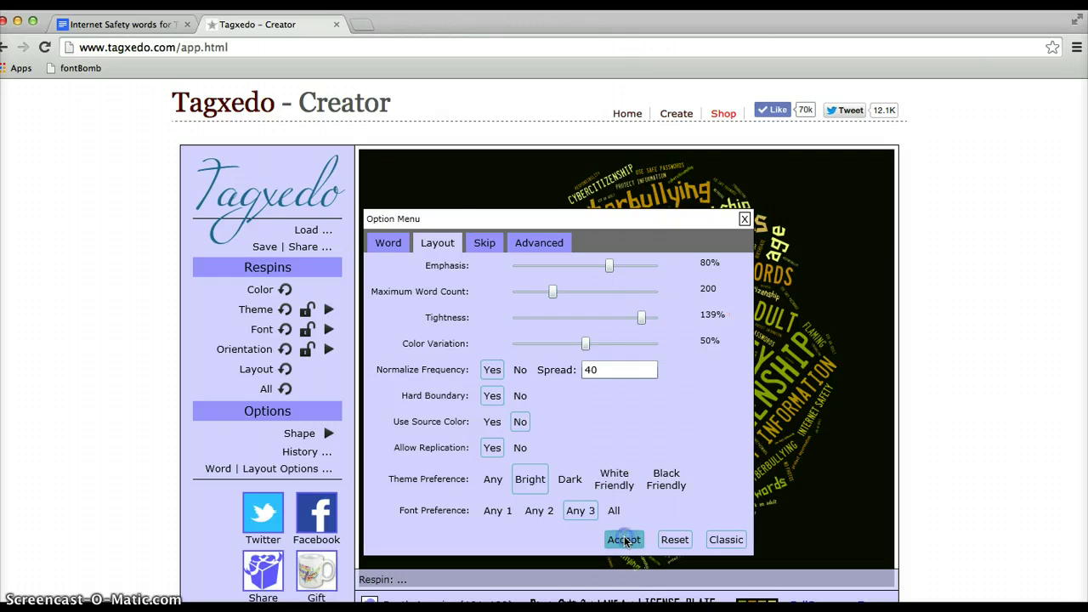
click(744, 219)
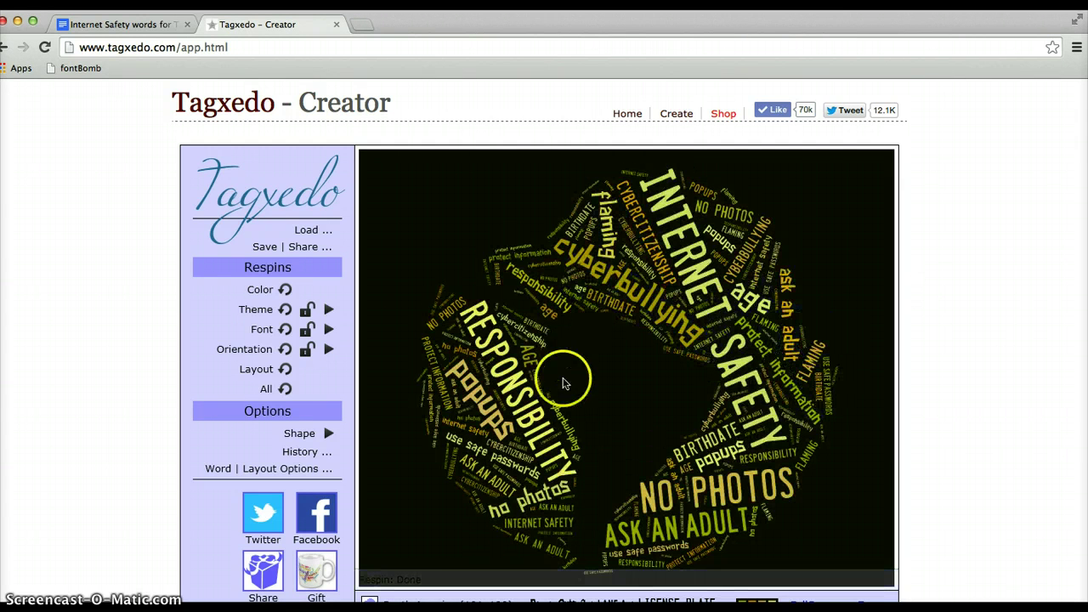
drag(642, 362, 592, 374)
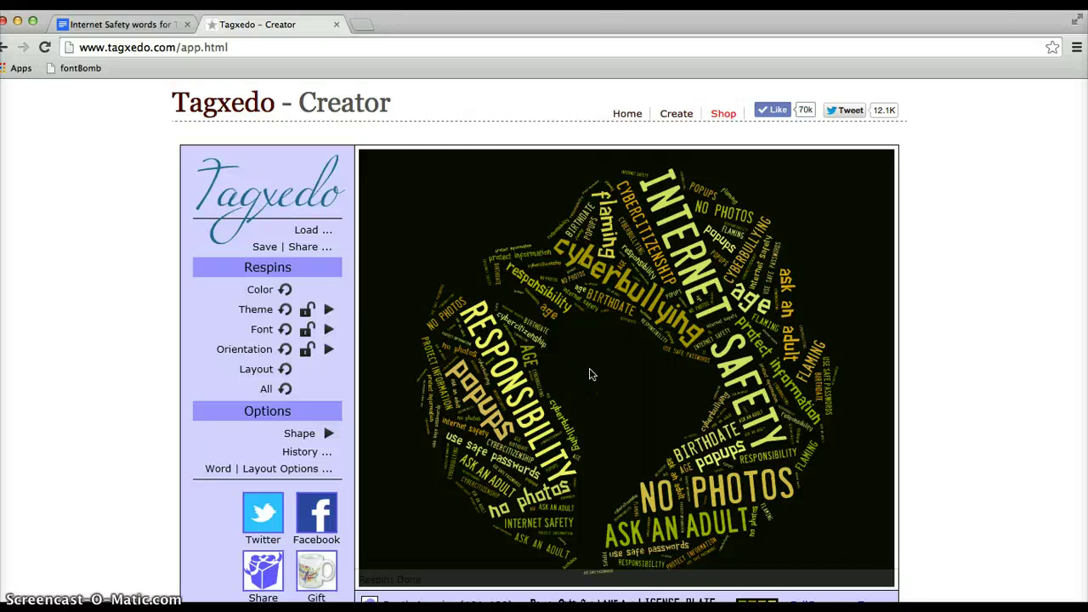
click(599, 381)
click(598, 384)
click(595, 360)
Open the word cloud's source text to review the entered word list, and close it without submitting
click(299, 232)
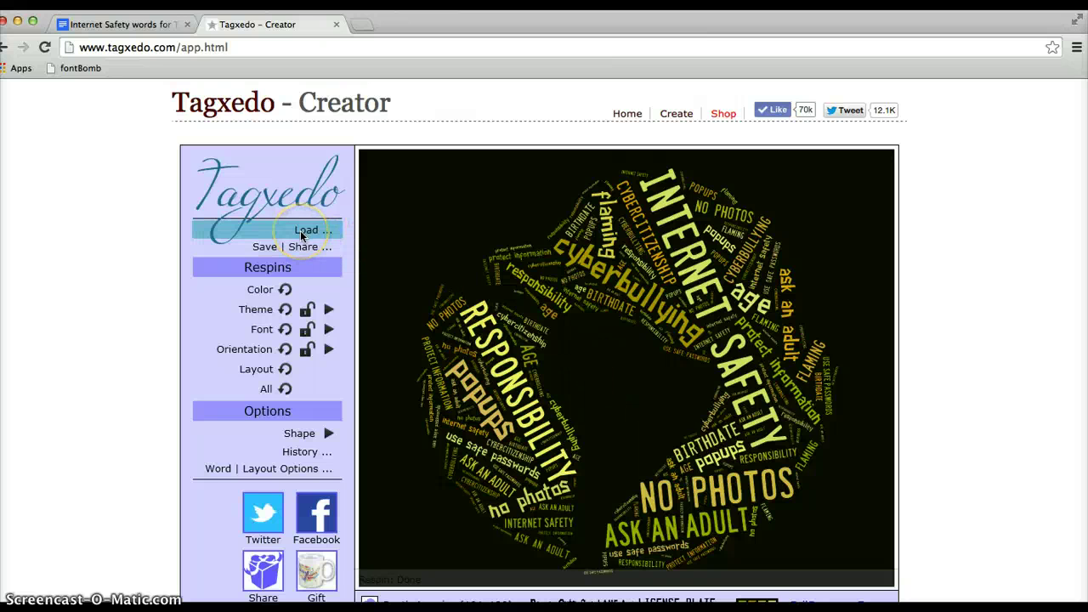
click(461, 359)
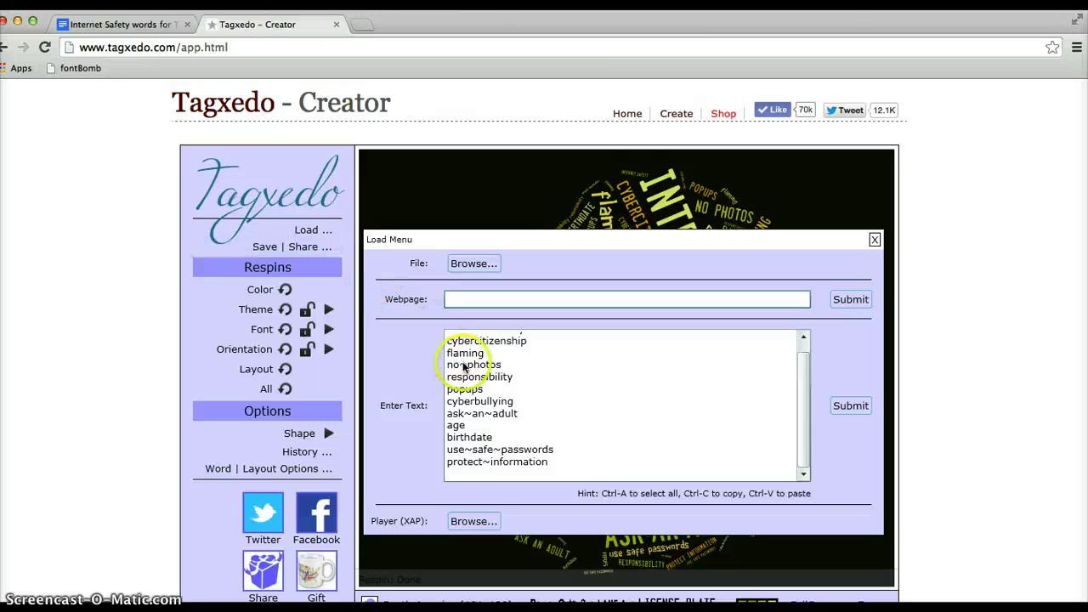
click(481, 438)
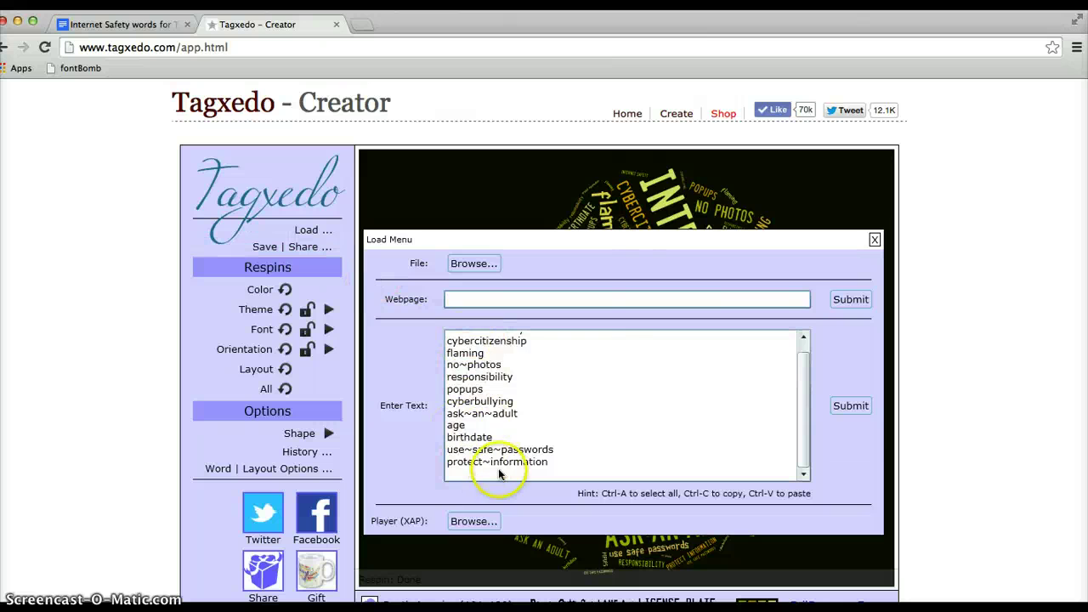
click(906, 425)
click(873, 239)
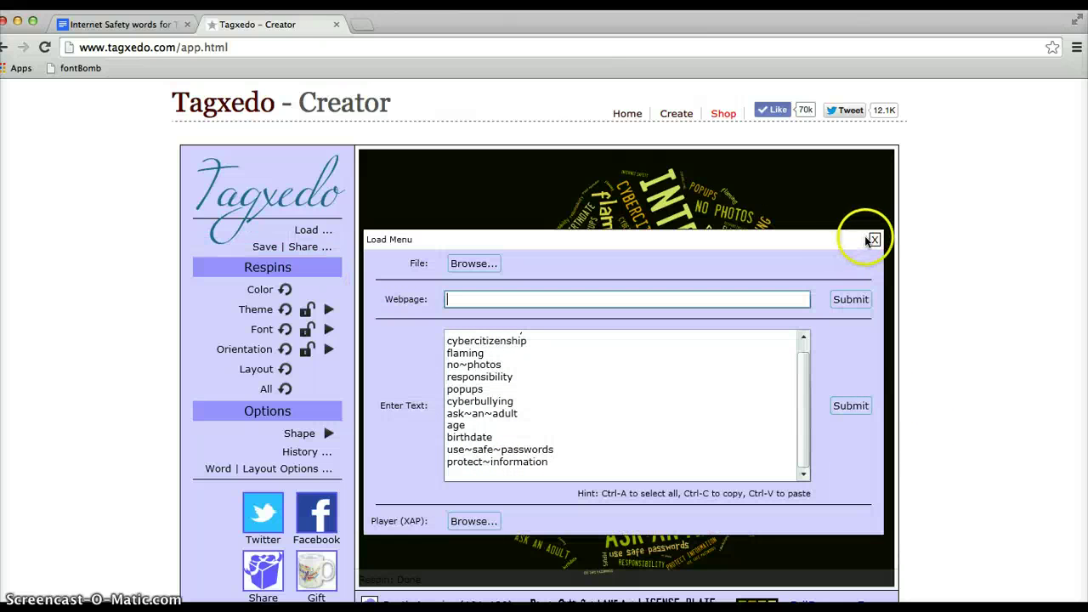